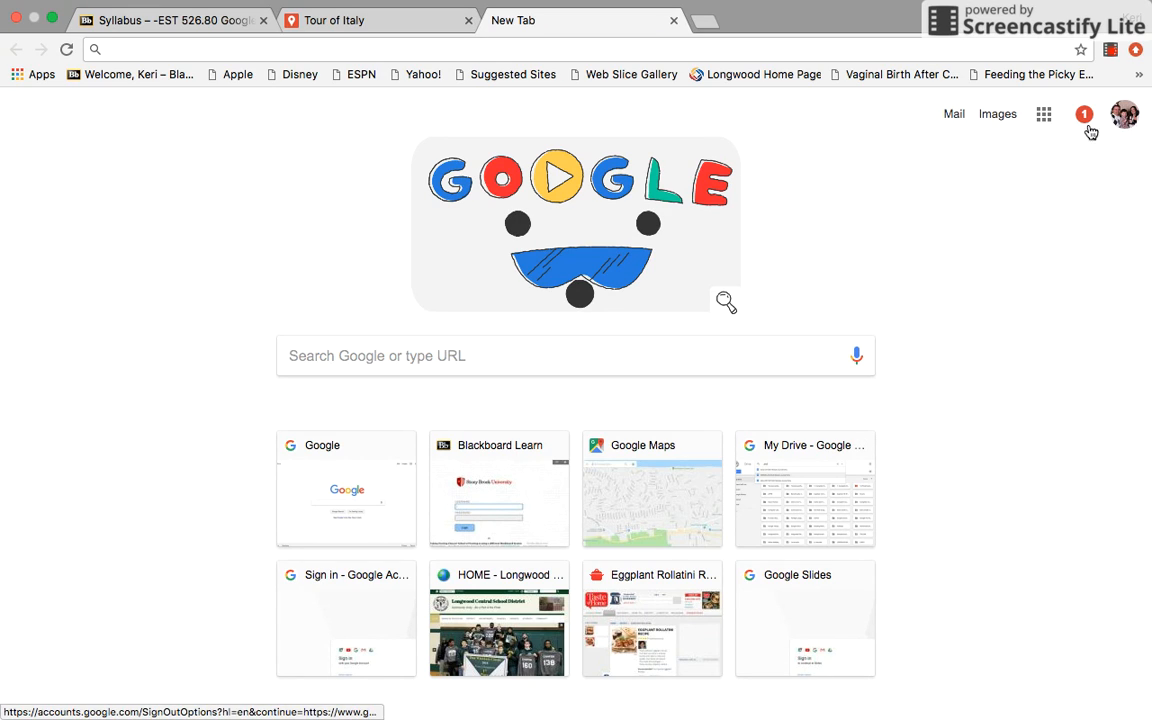
Open Google Maps from the Google apps on the new tab page
click(1042, 121)
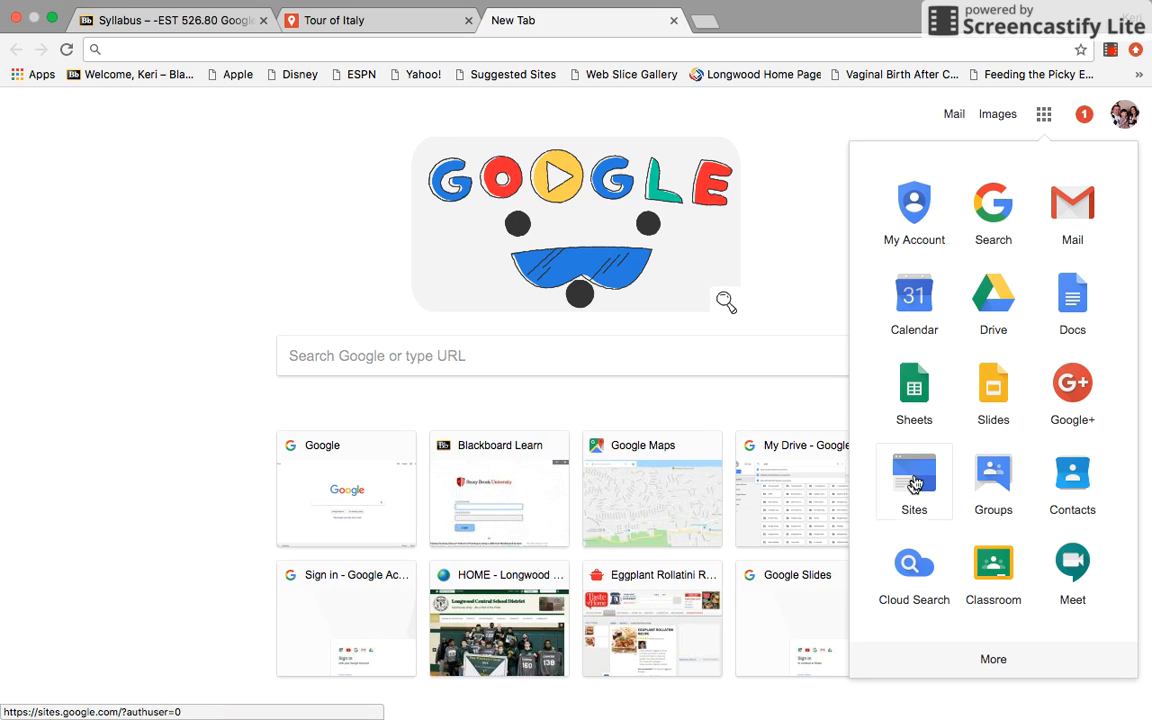
click(993, 661)
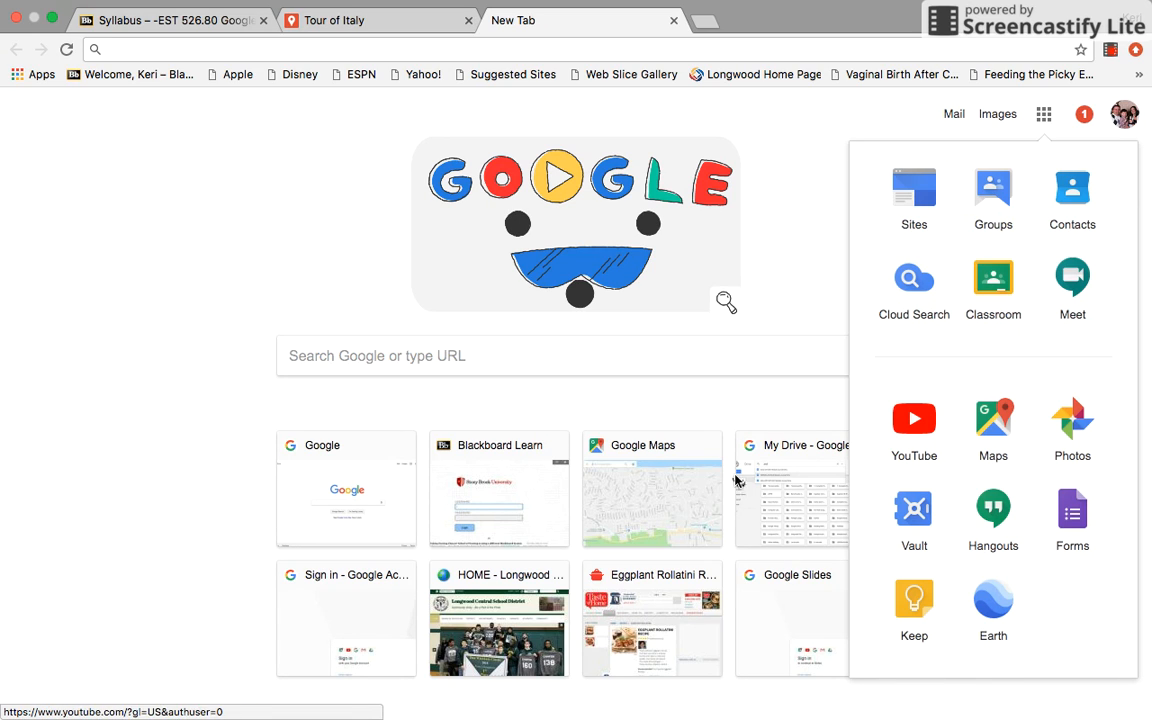
click(990, 420)
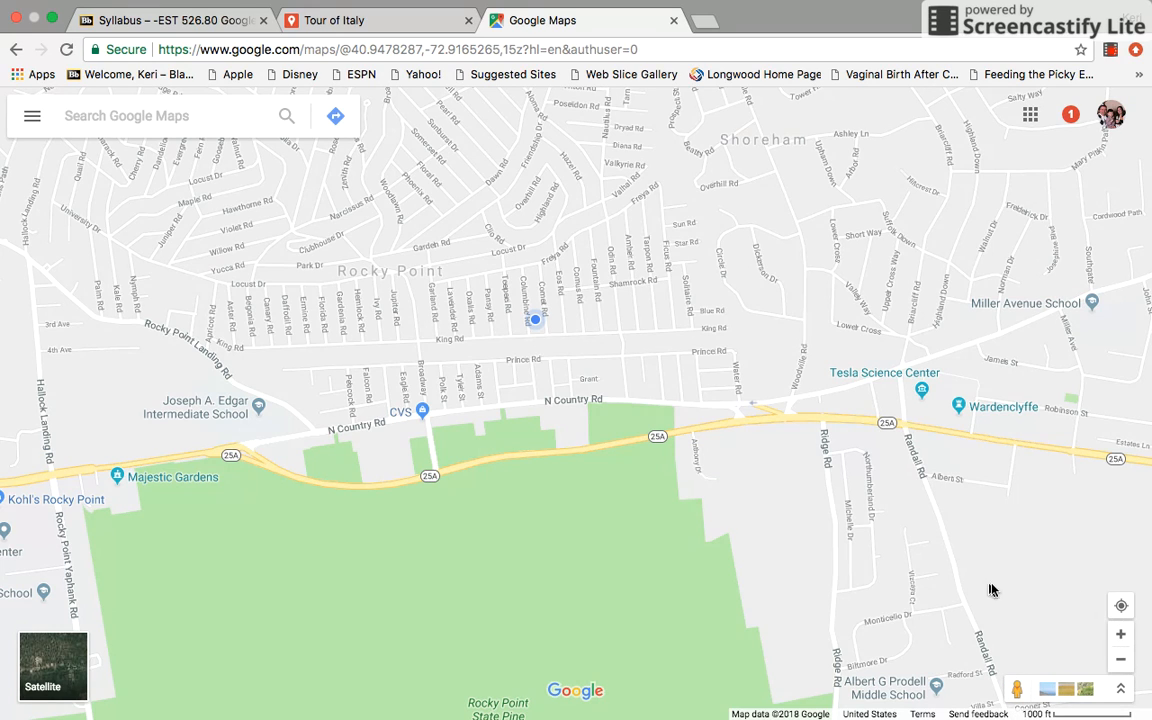
Preview the Street View coverage overlay, switch it off again, and change the map to satellite imagery
click(1016, 687)
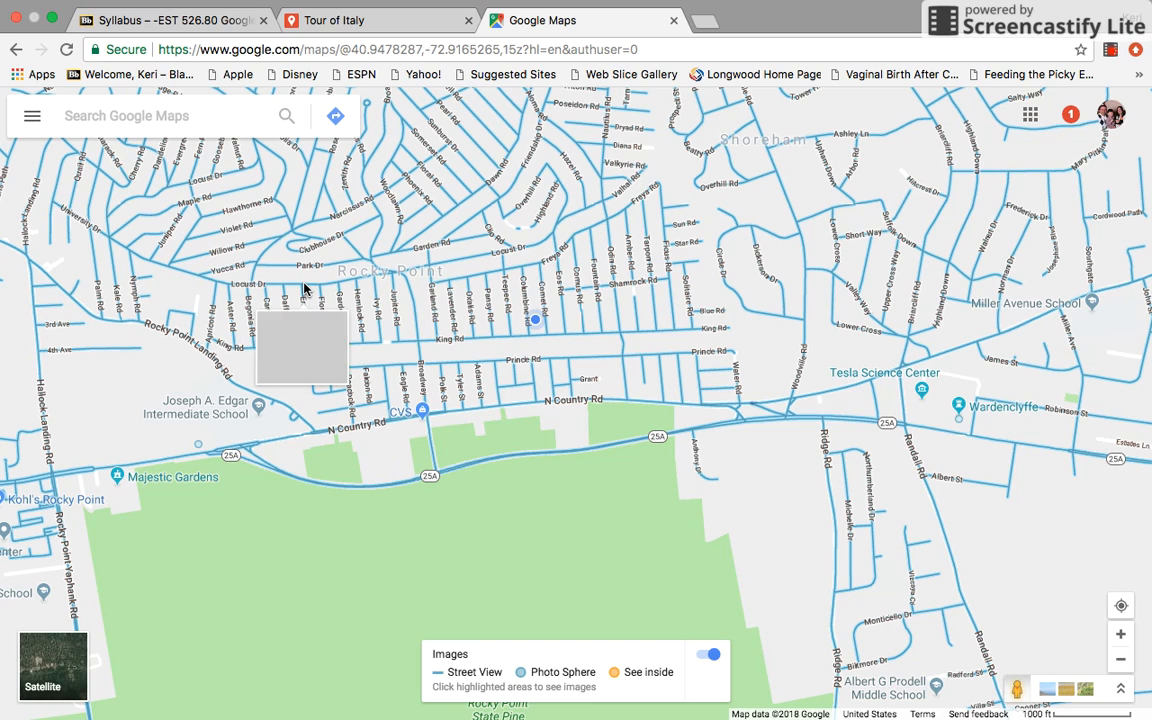
click(31, 116)
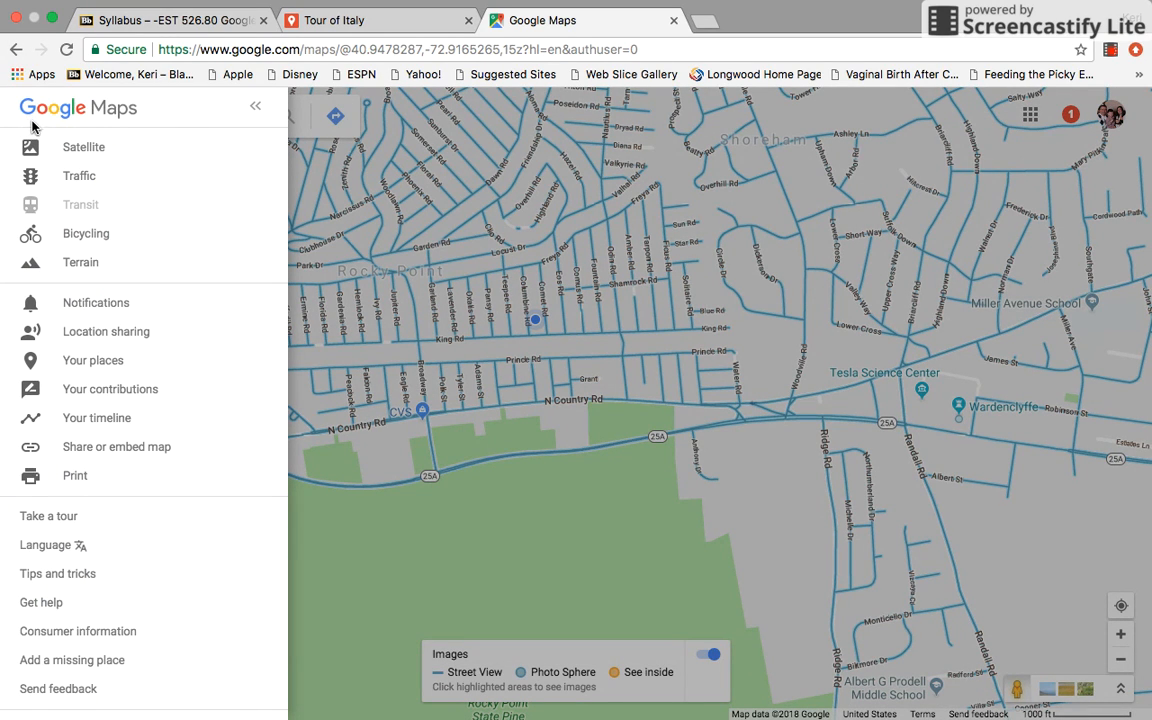
click(69, 148)
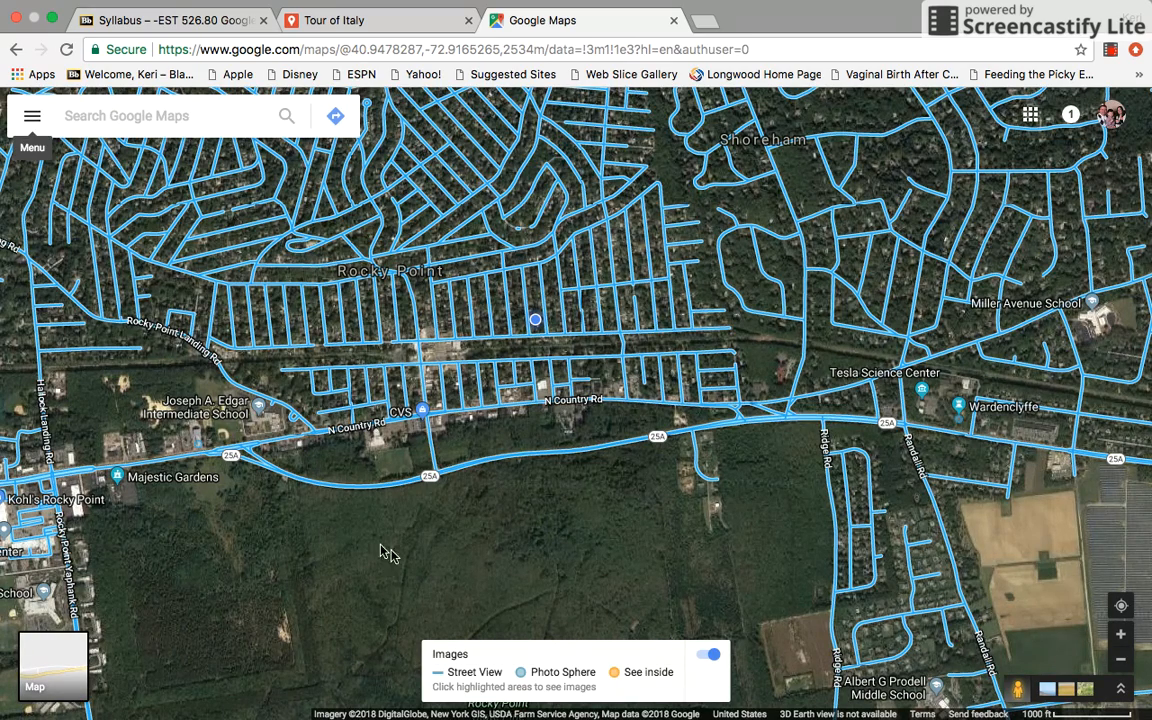
click(708, 658)
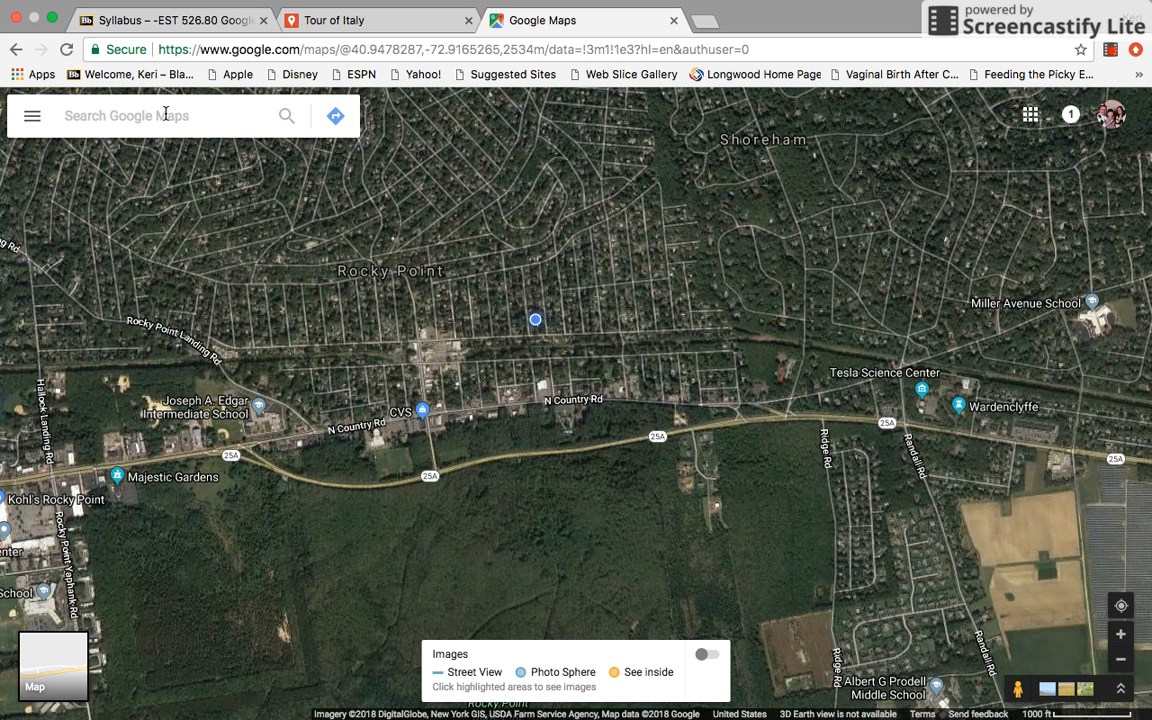
Search the map for the junior high school's street address and open the matching suggestion
text(198 )
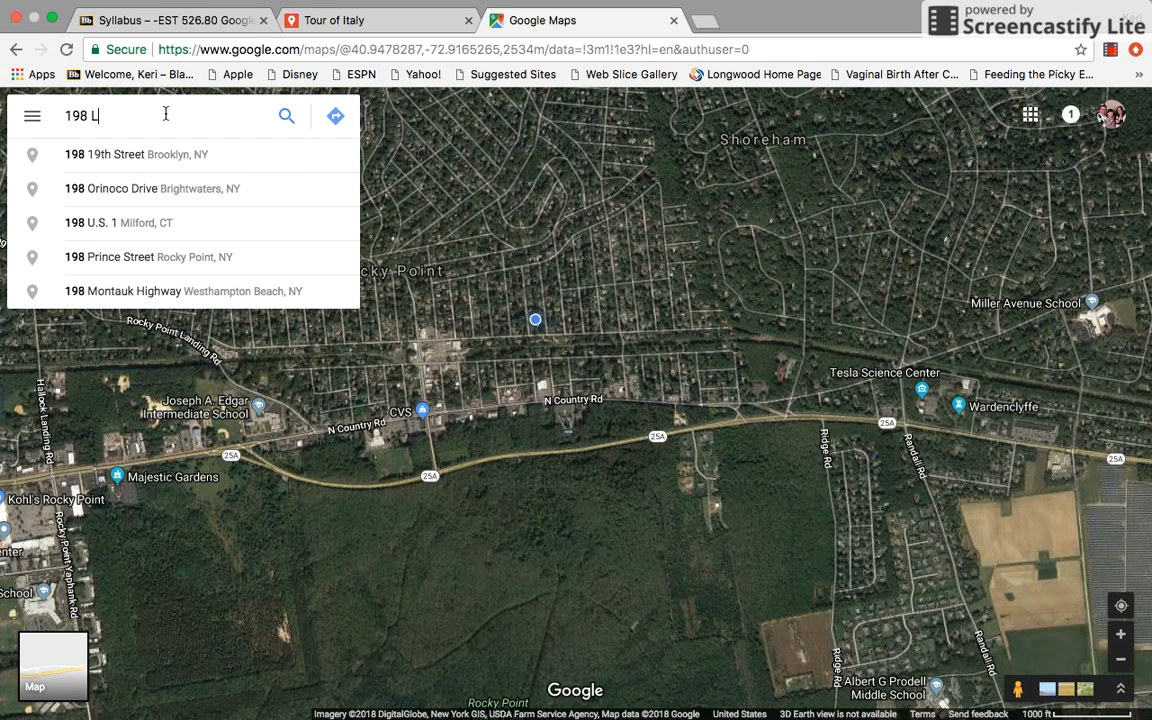
text(L)
key(Down)
key(Return)
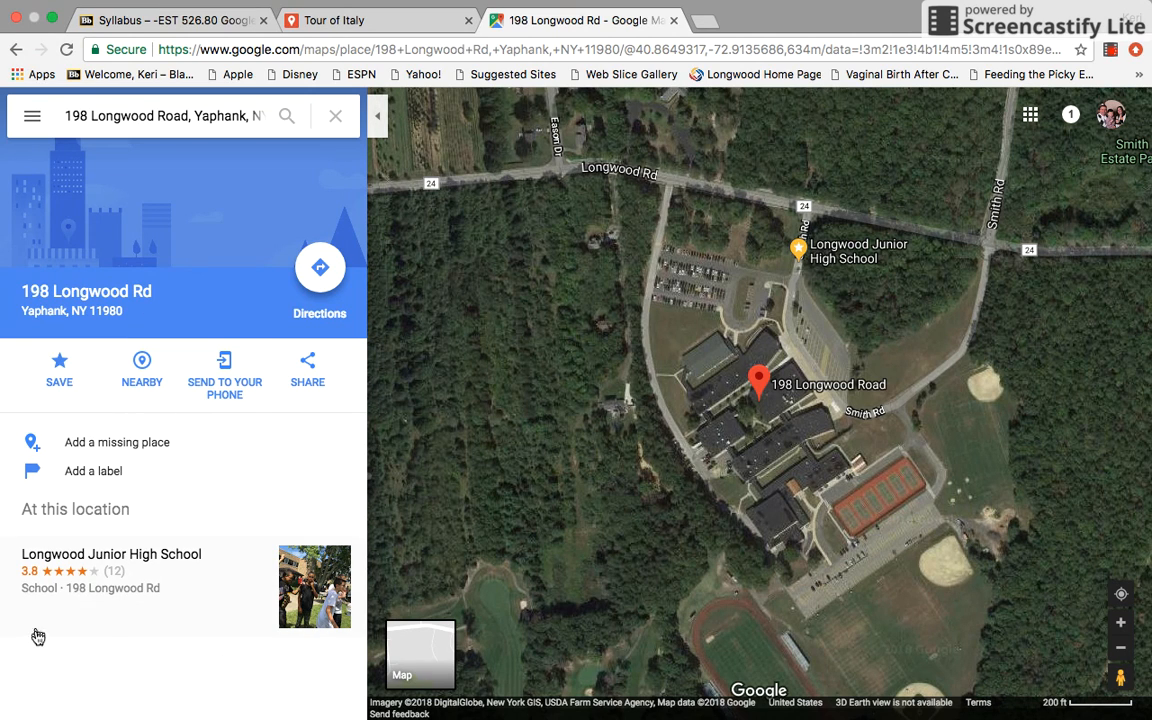
Display the live traffic layer around the school and try the bicycling layer
click(33, 118)
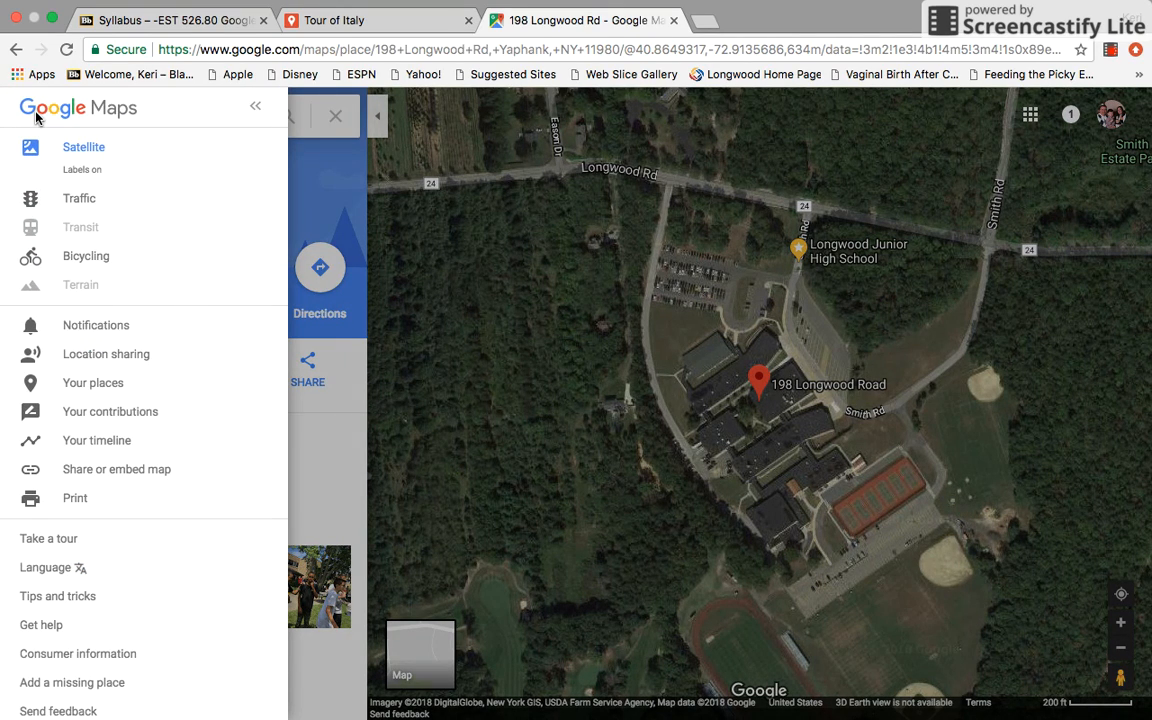
click(71, 200)
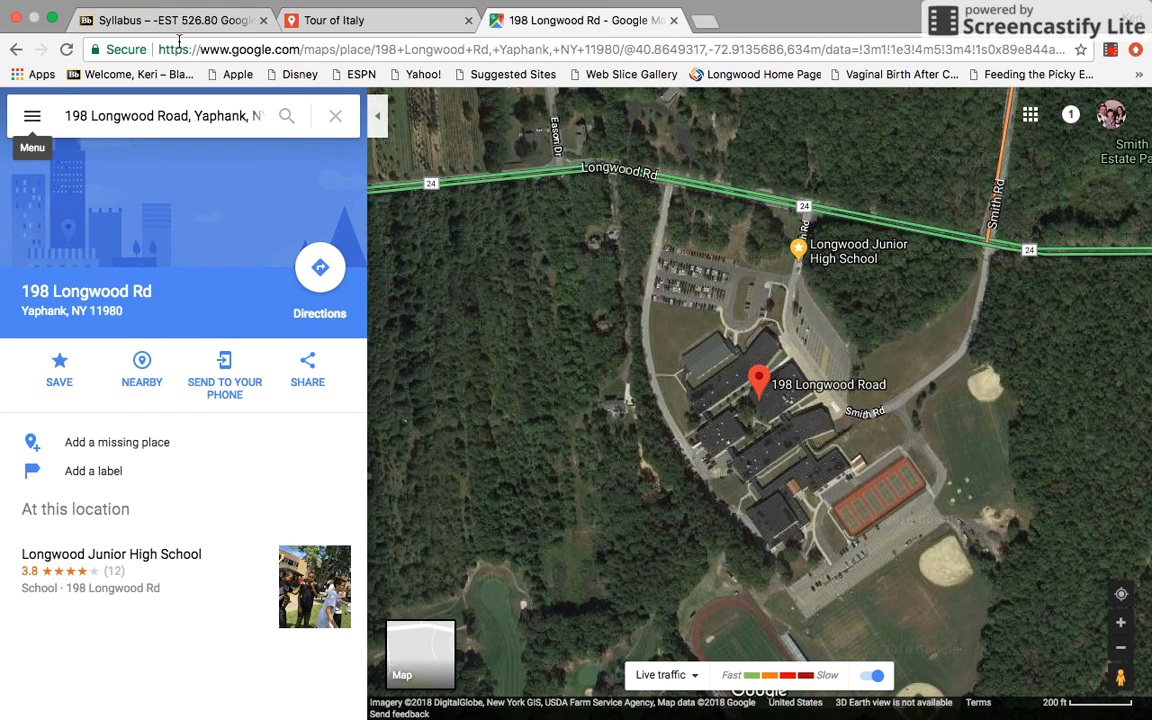
click(32, 117)
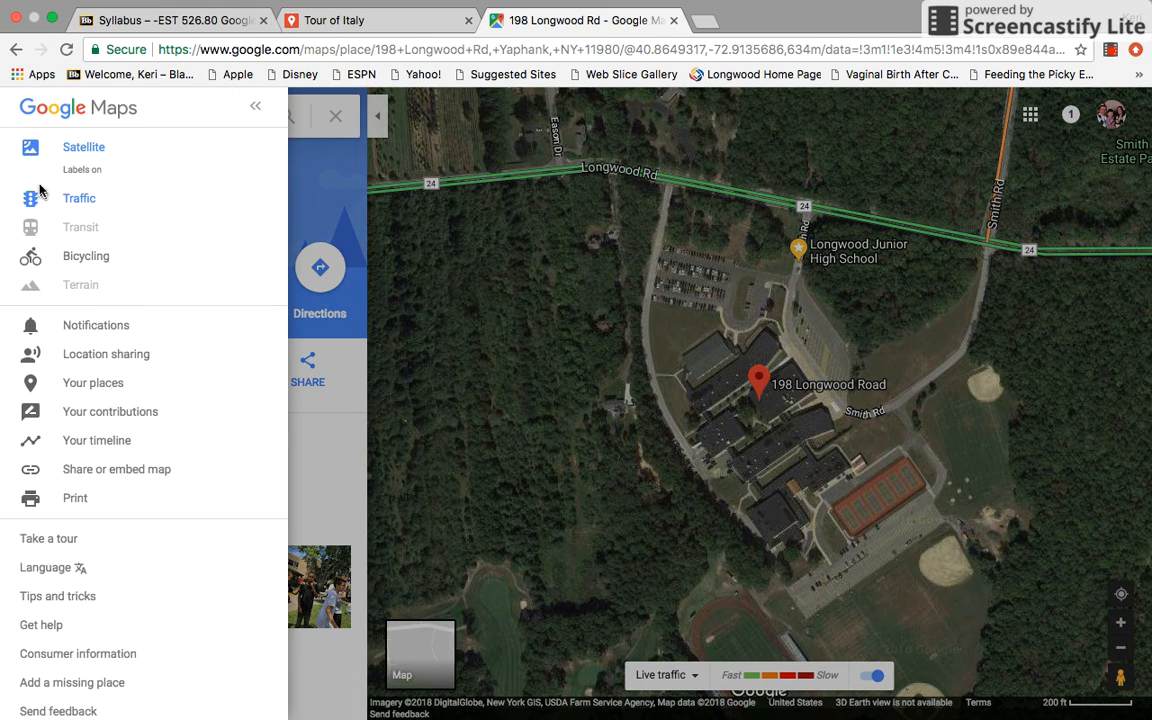
click(113, 266)
click(44, 255)
Open the account's places, view the saved ones, and list the custom maps
click(110, 387)
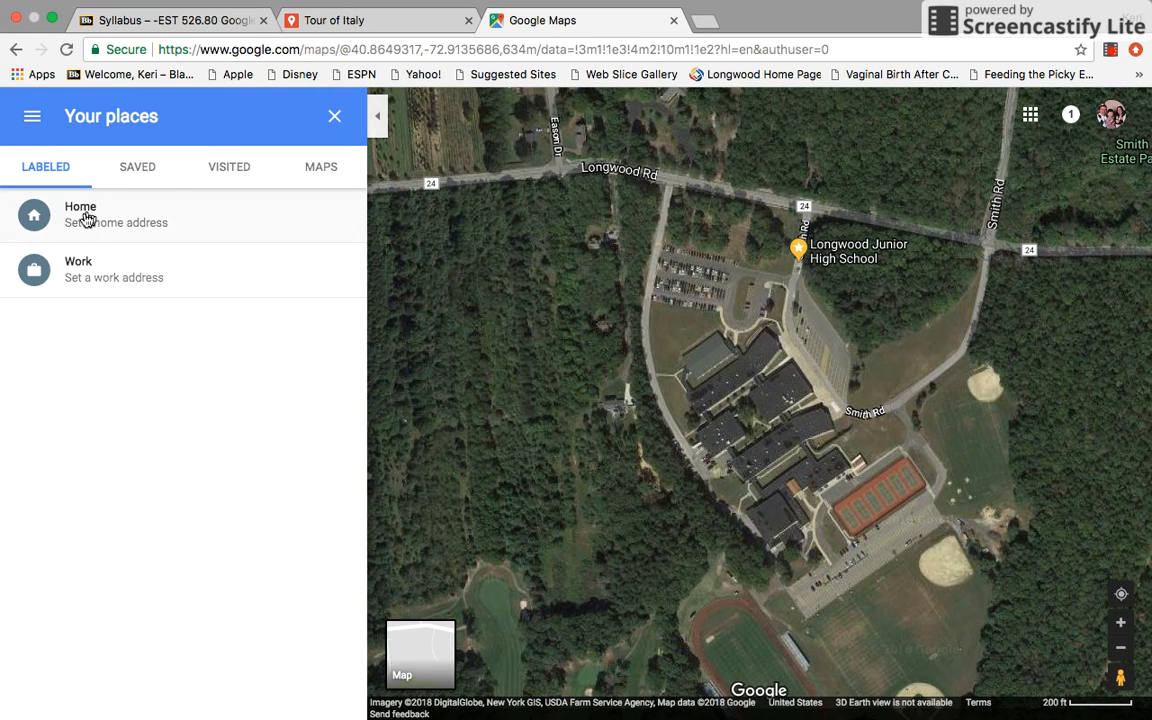
click(141, 170)
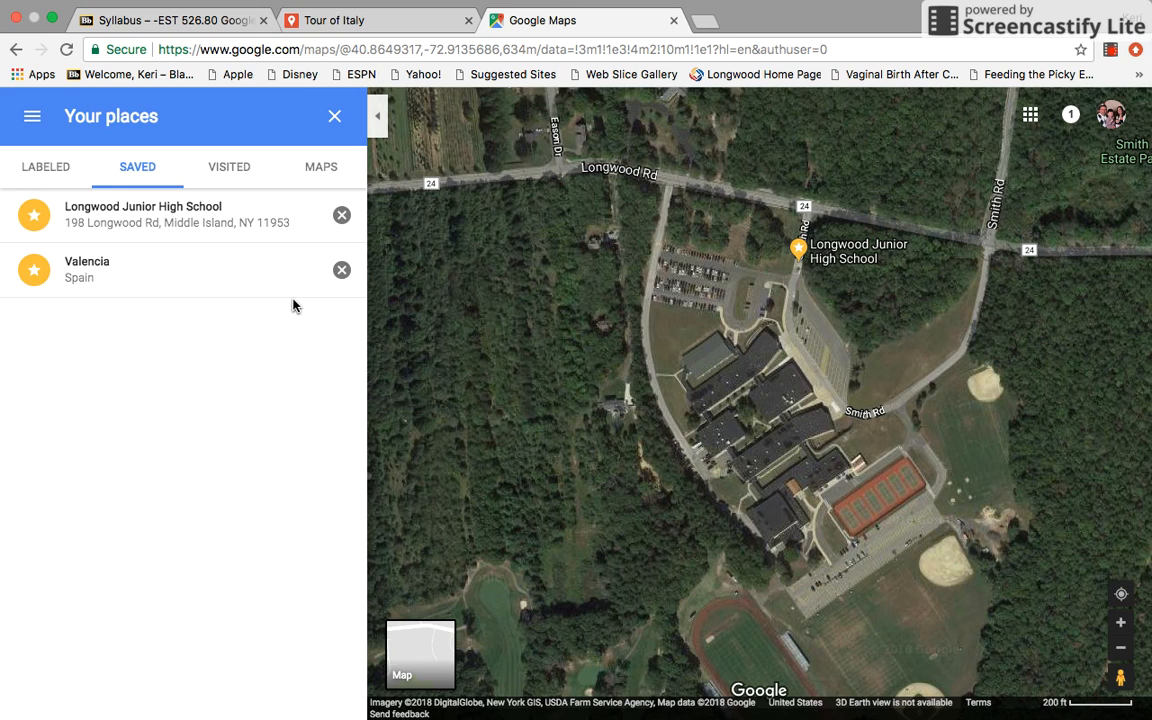
click(328, 176)
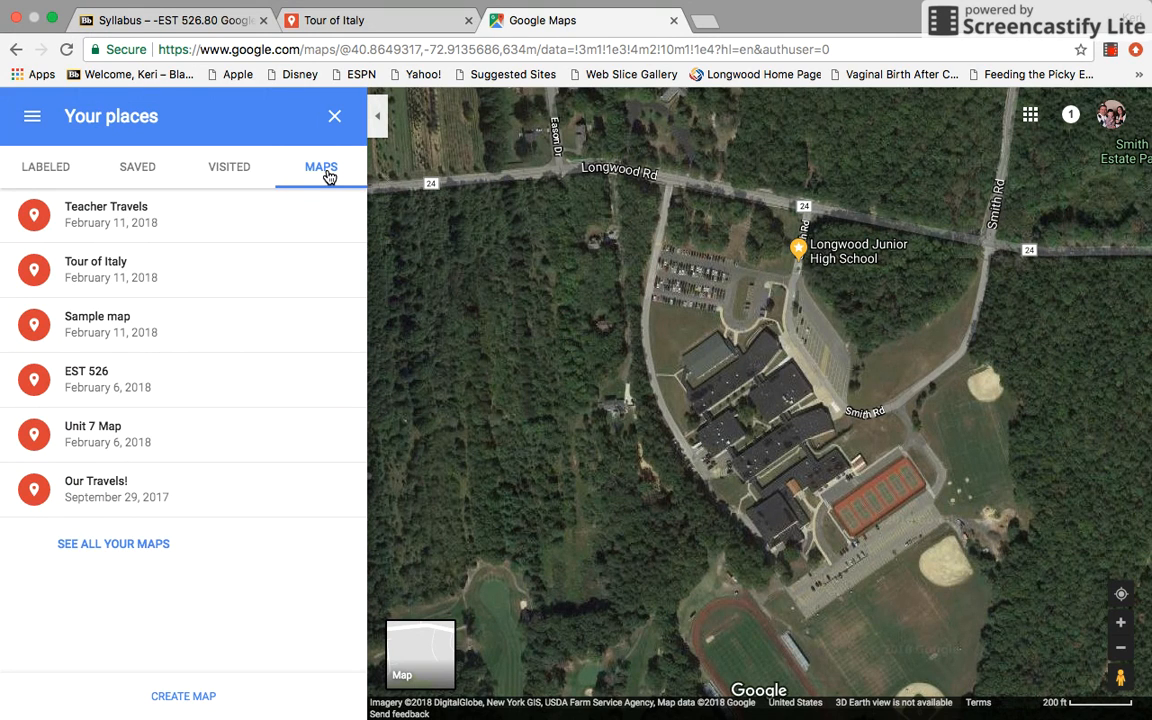
Examine the markers and lines on the Teacher Travels and Our Travels! maps, returning to the list of maps
click(159, 213)
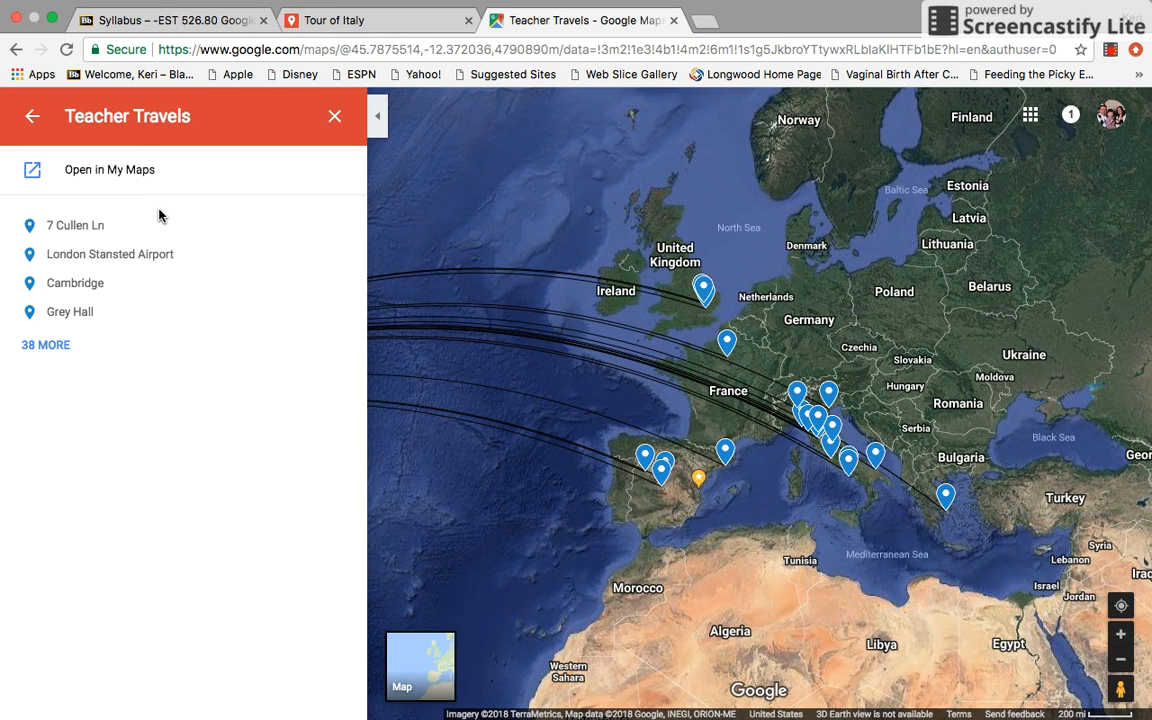
drag(481, 201, 956, 179)
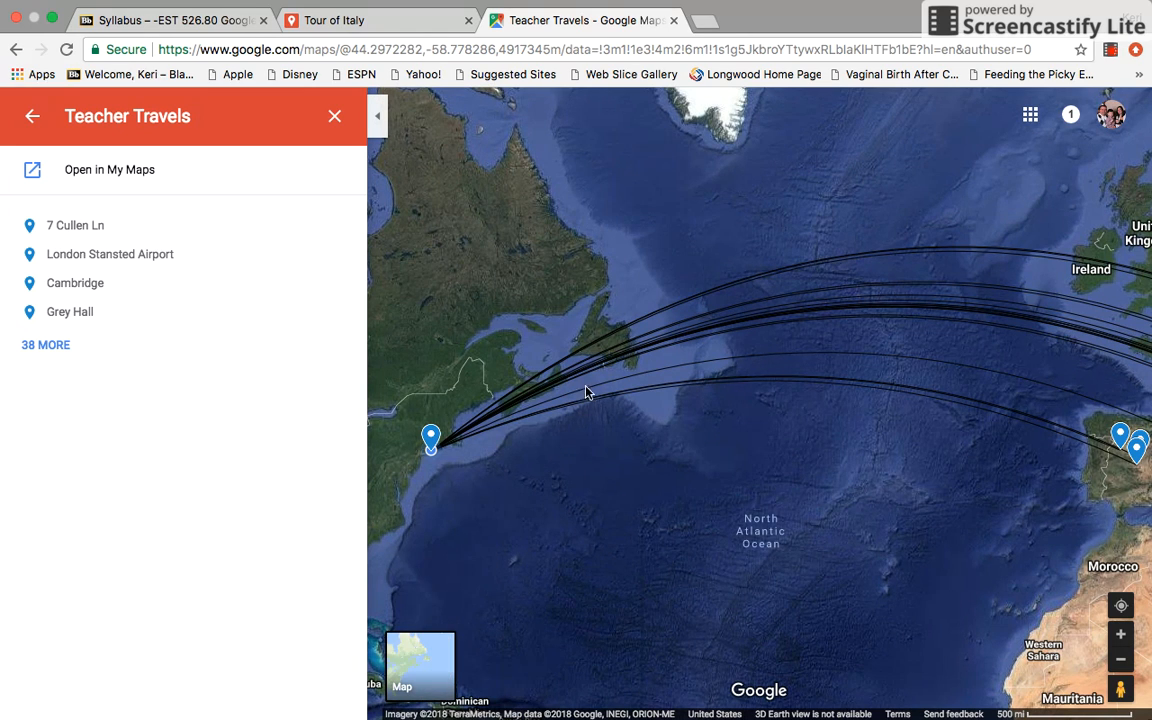
click(30, 117)
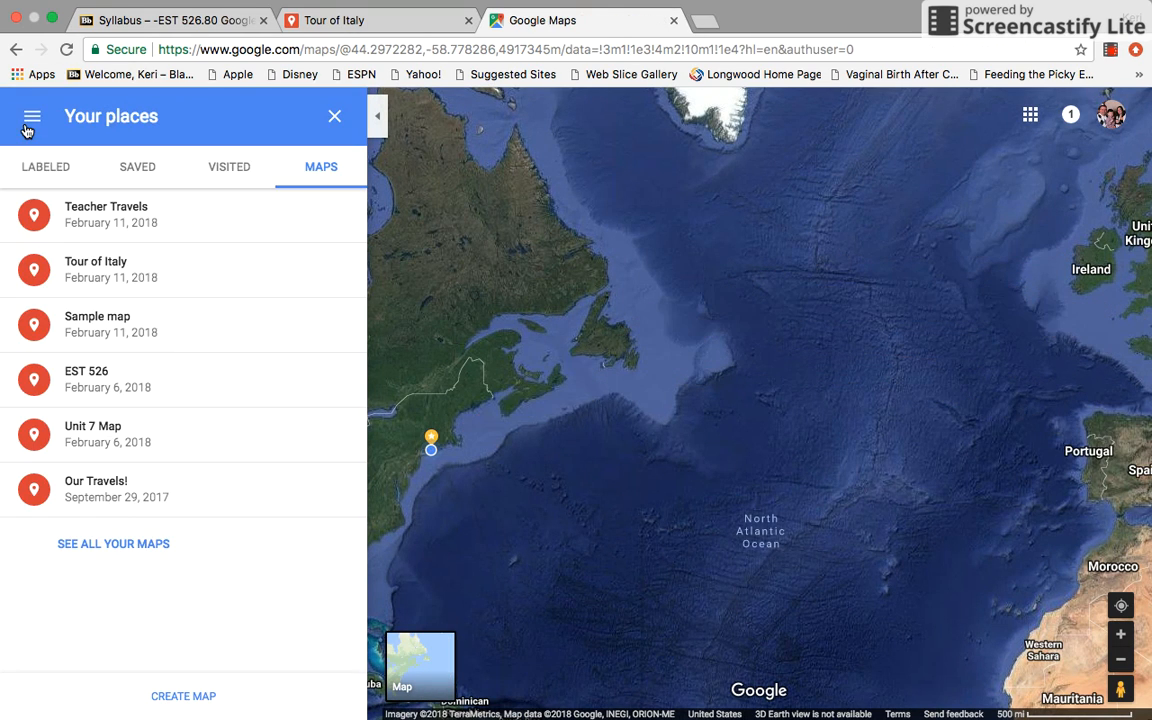
click(95, 480)
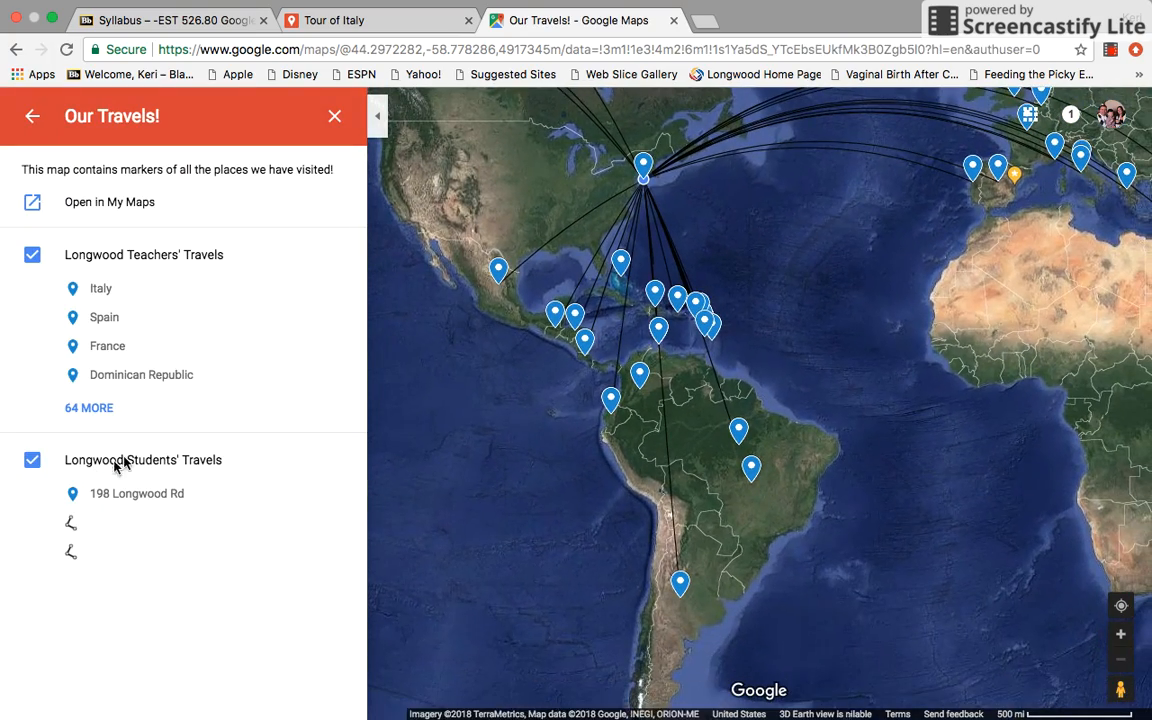
drag(493, 202, 537, 381)
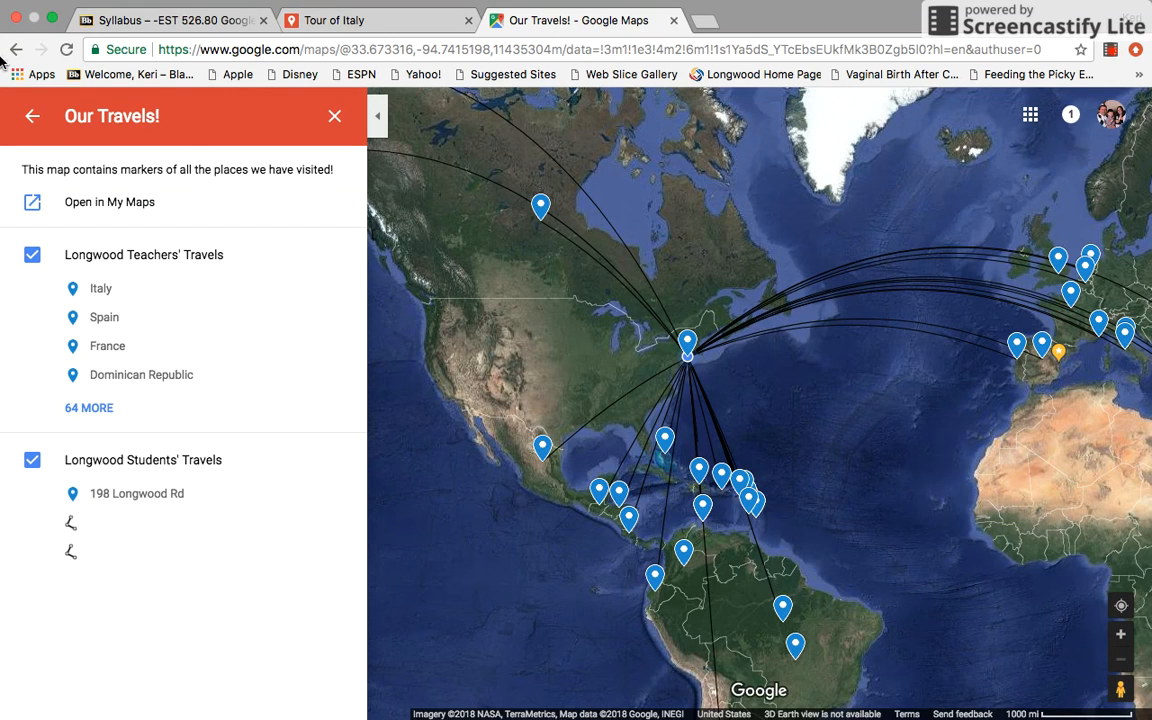
click(32, 118)
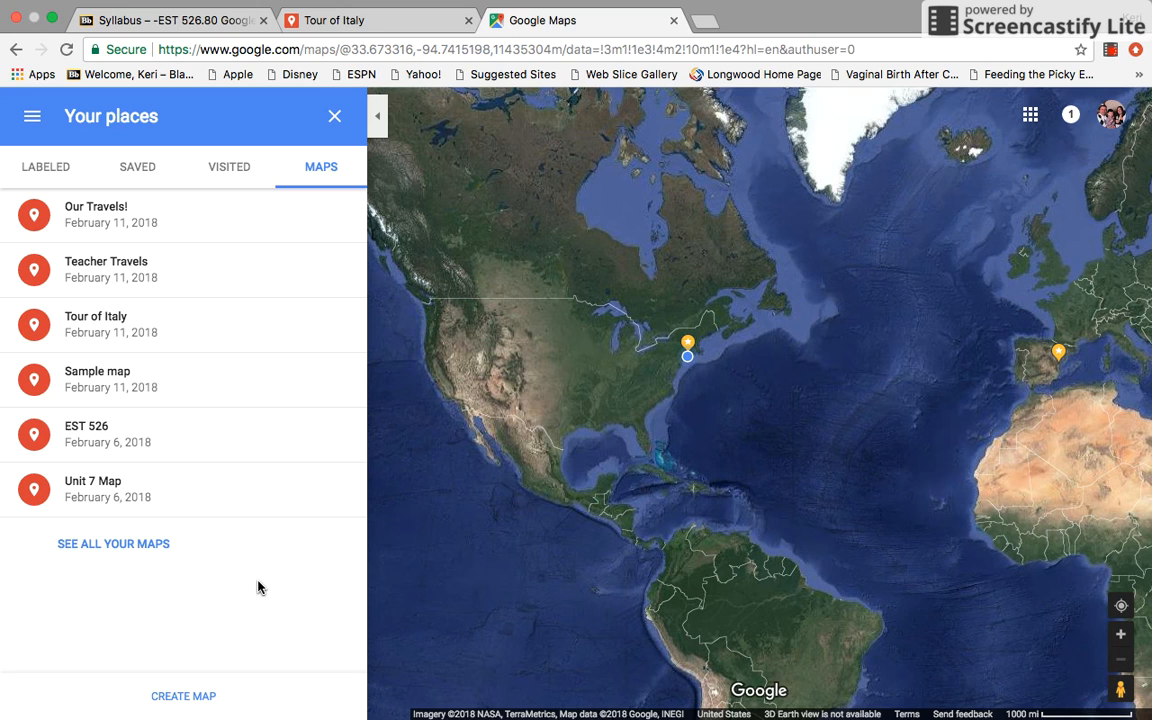
Create a new custom map and title it "Benvenuti in Italia!"
click(183, 697)
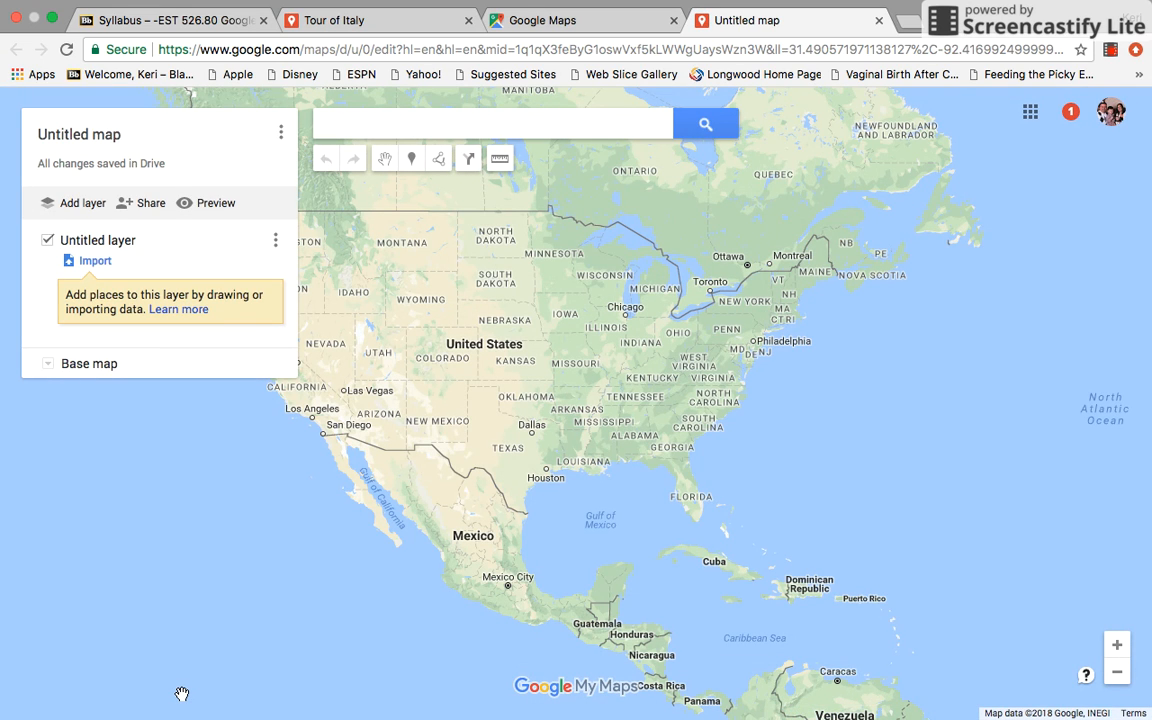
click(535, 119)
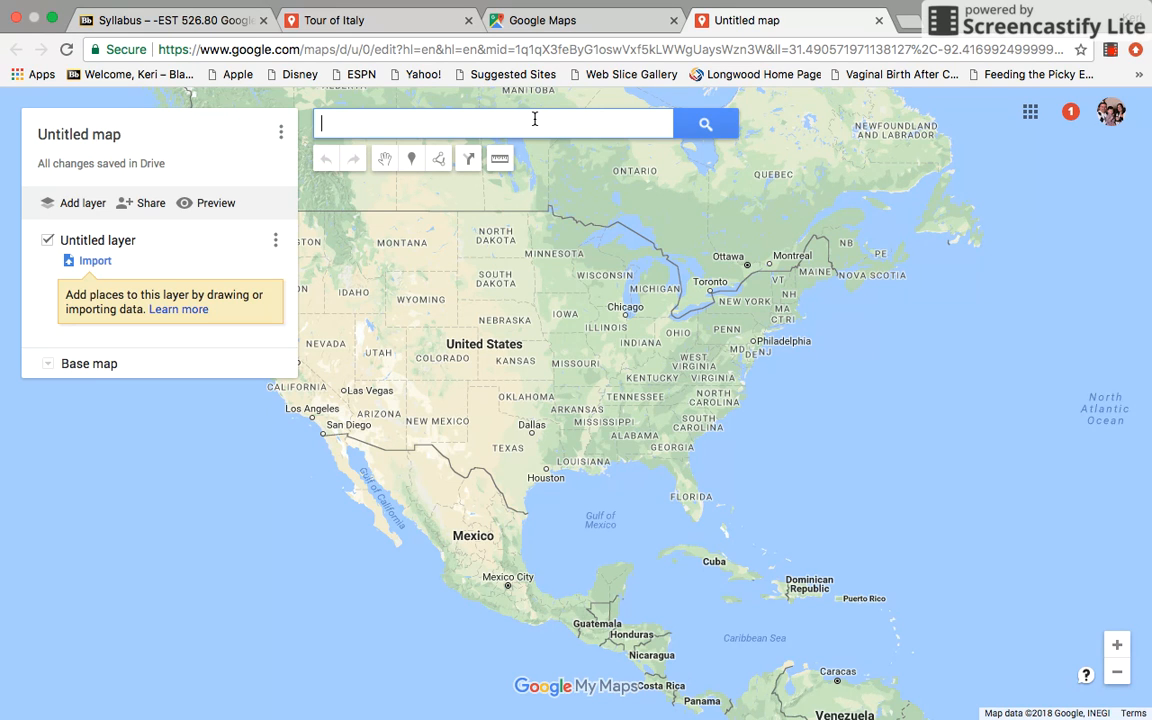
click(74, 137)
text(Be)
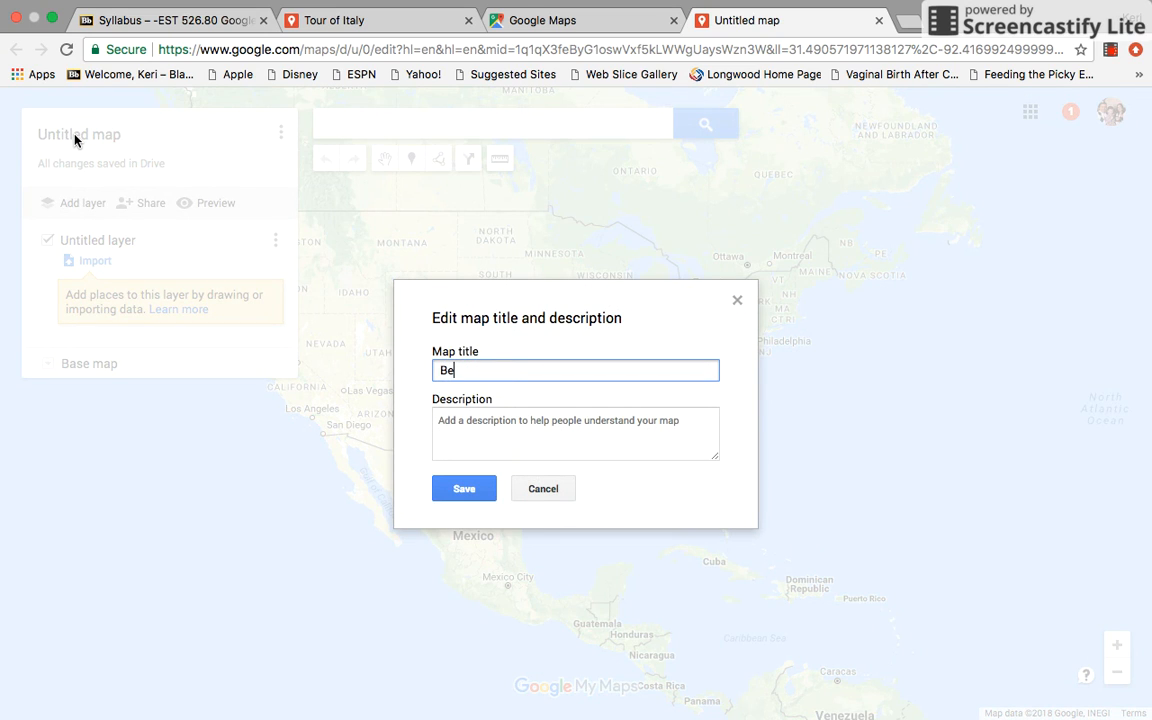
text(nvenuti in Italia!)
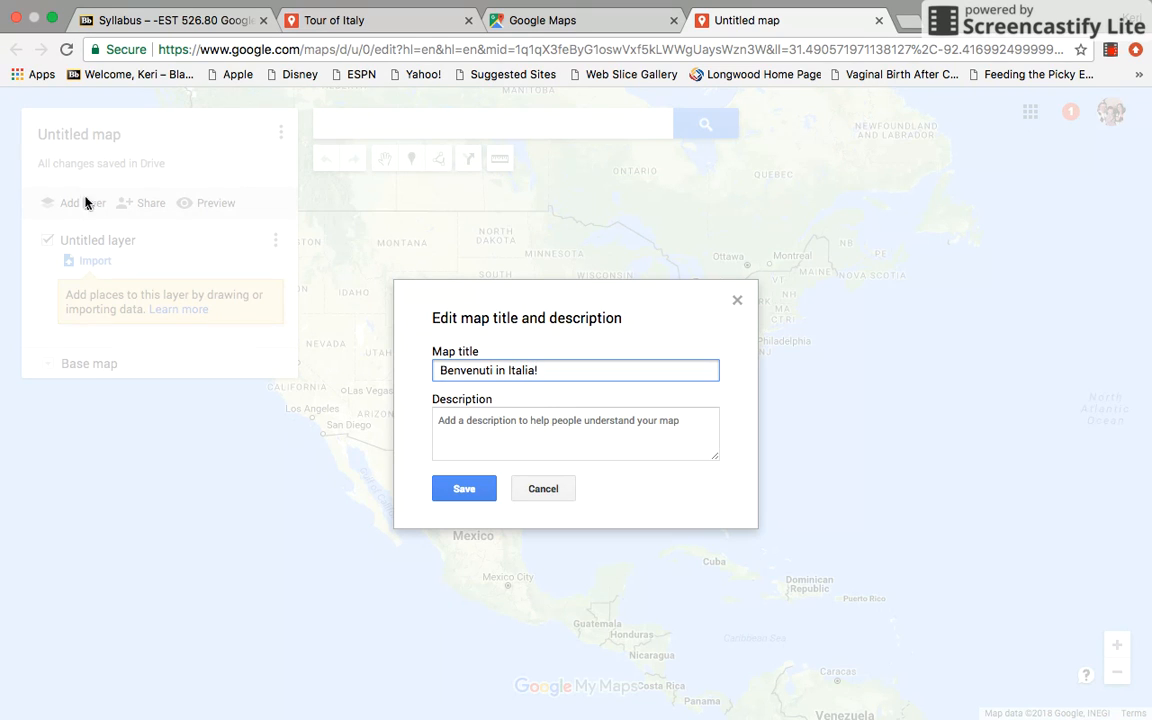
Give the map the description "Major points of interest in Italy!" and save its details
click(472, 416)
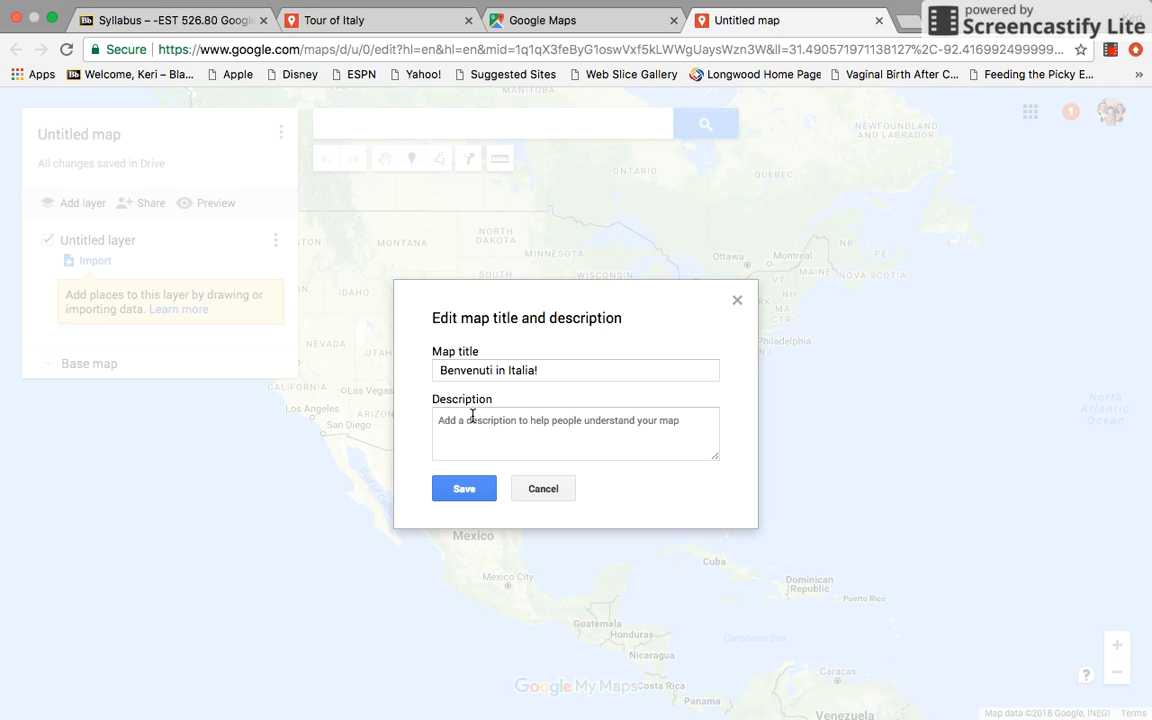
text(M)
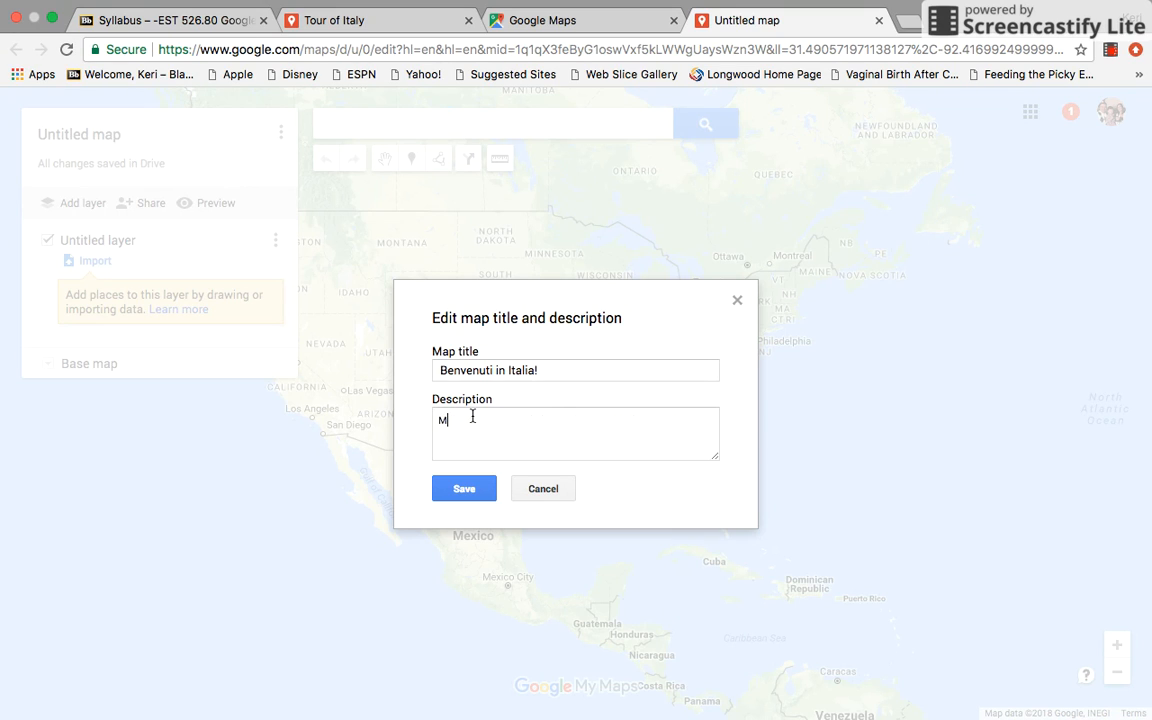
text(ajor points of interest in Italy!)
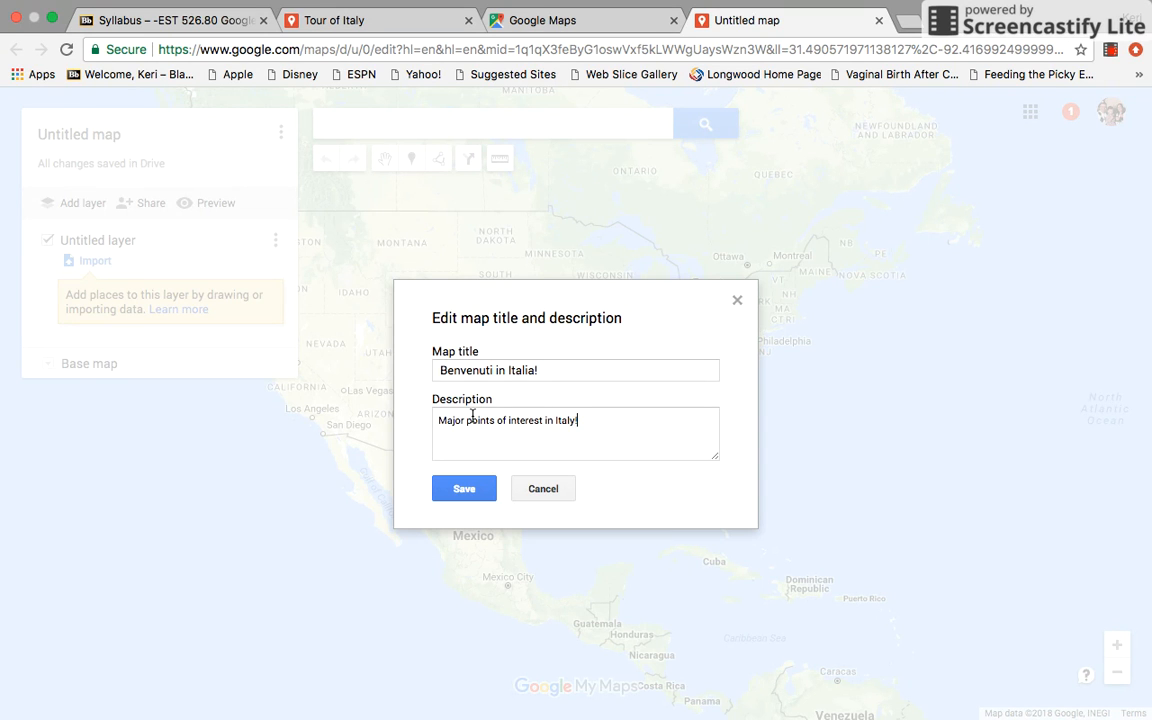
click(442, 487)
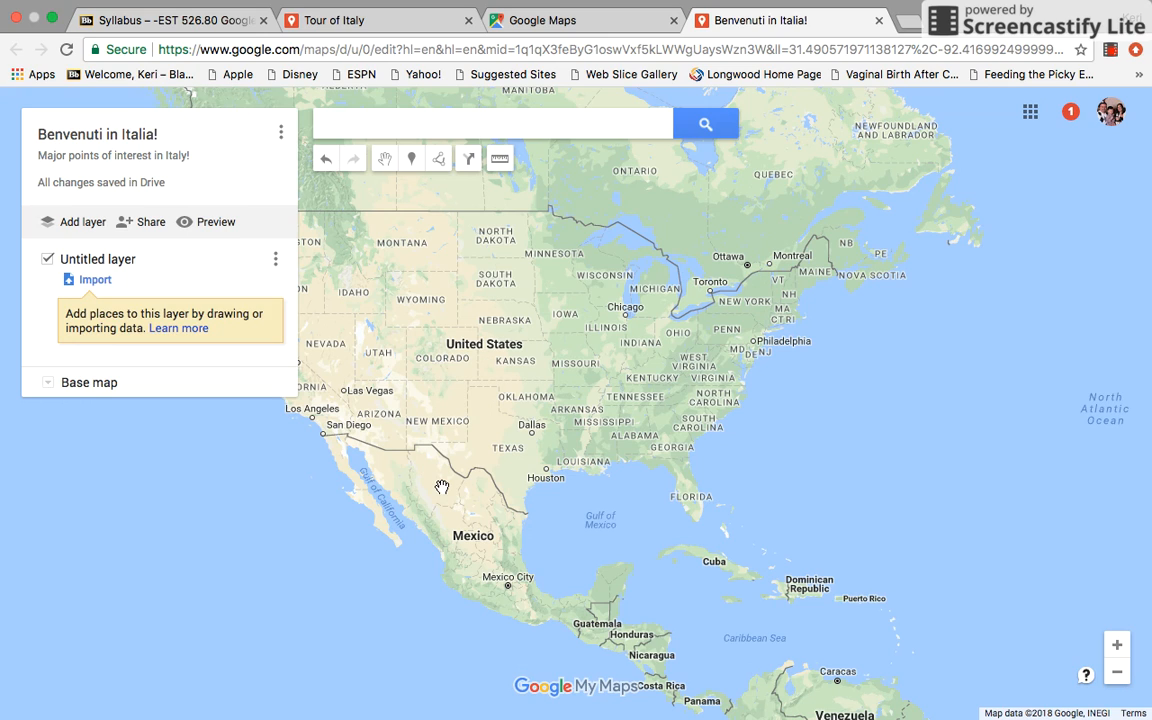
Find the Metropolitan City of Rome, Italy, and add it as a place to the untitled layer
click(545, 125)
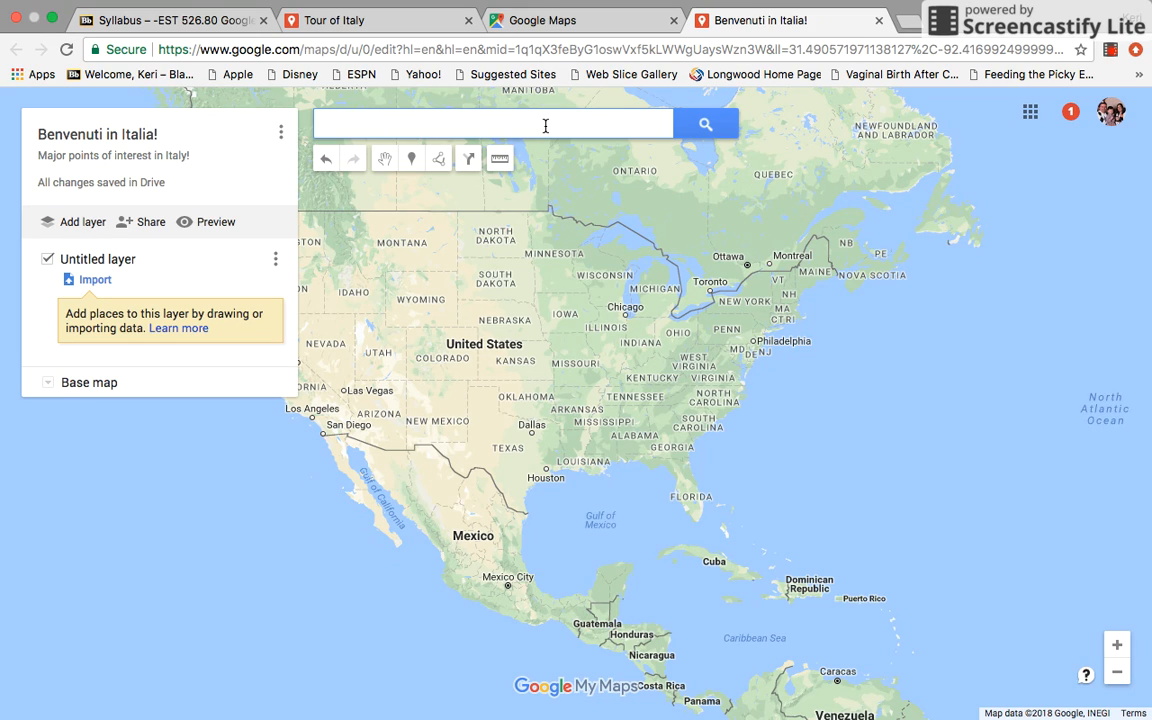
text(Rome)
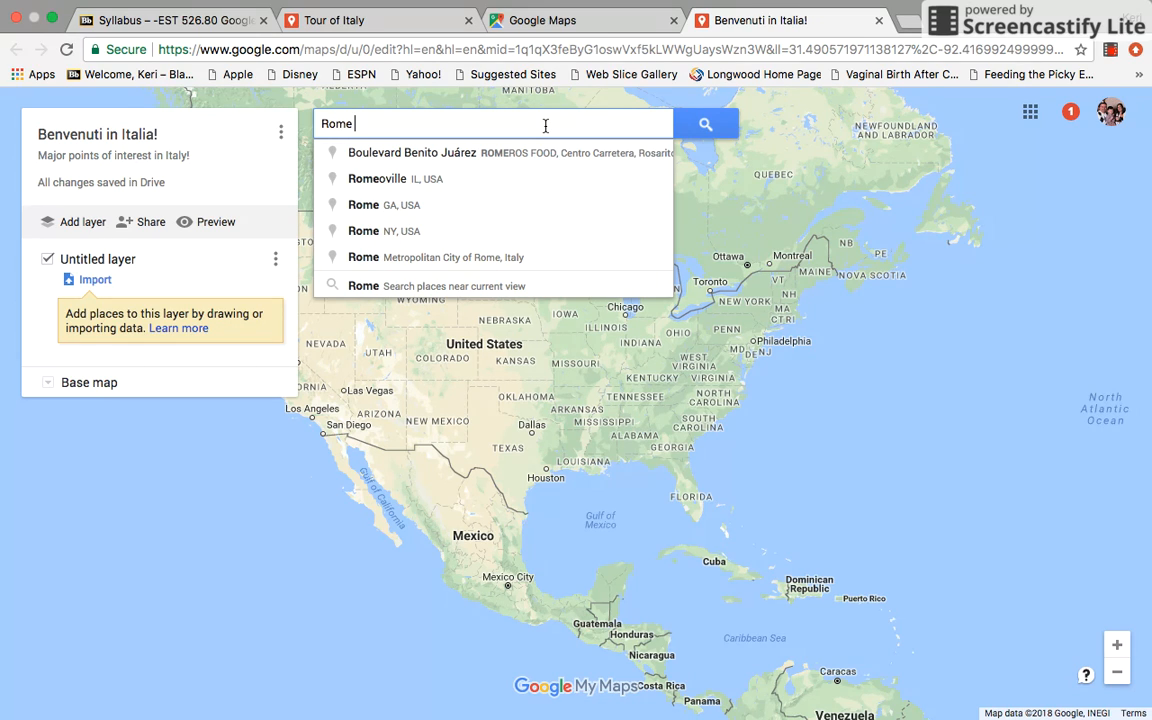
text( i)
click(468, 155)
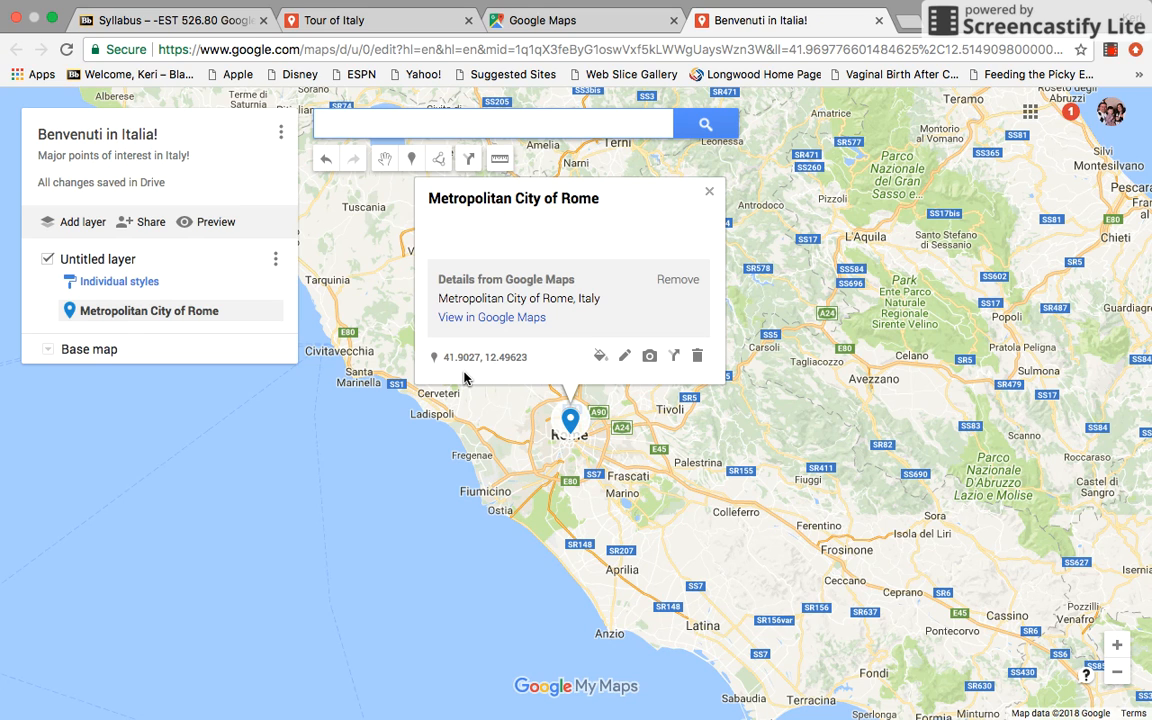
Search Google Images for "Il colosseo" to find a picture for the Metropolitan City of Rome place
click(649, 357)
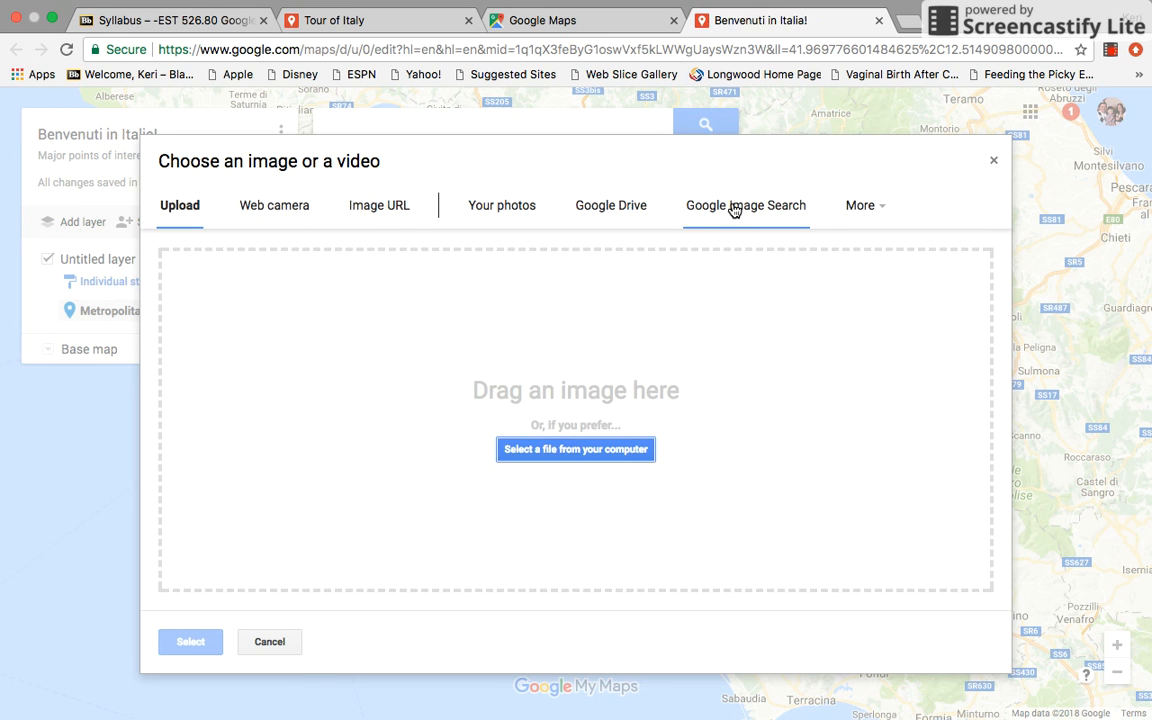
click(734, 210)
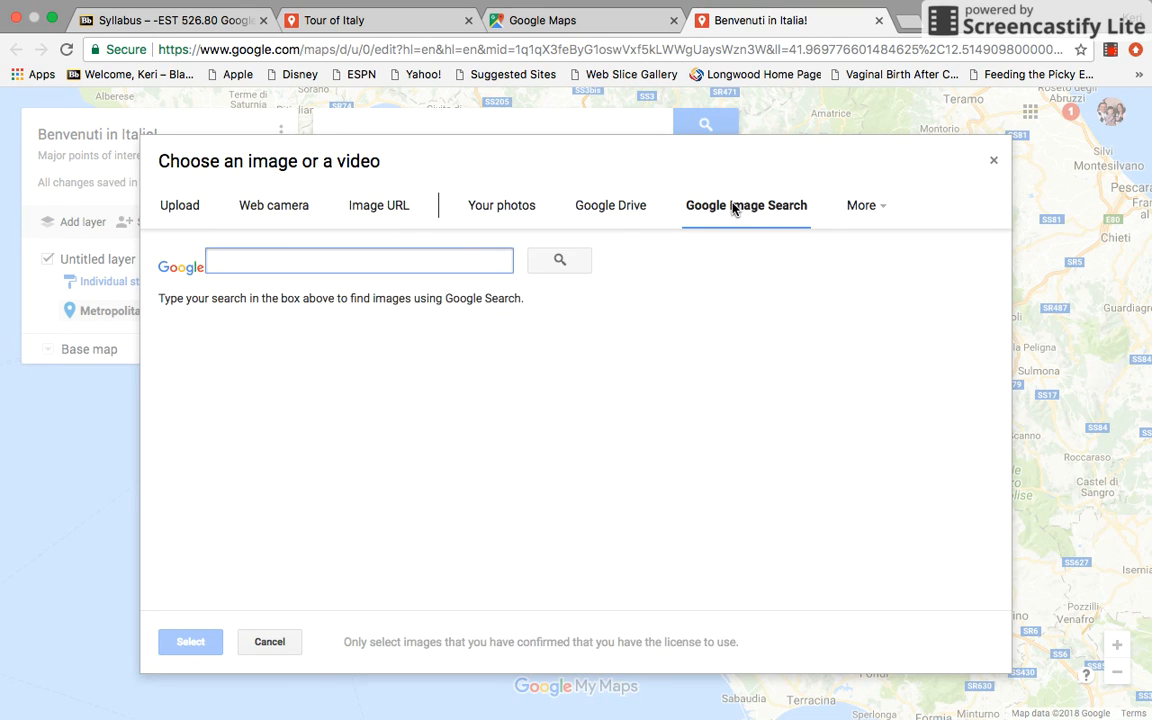
text(Il collose)
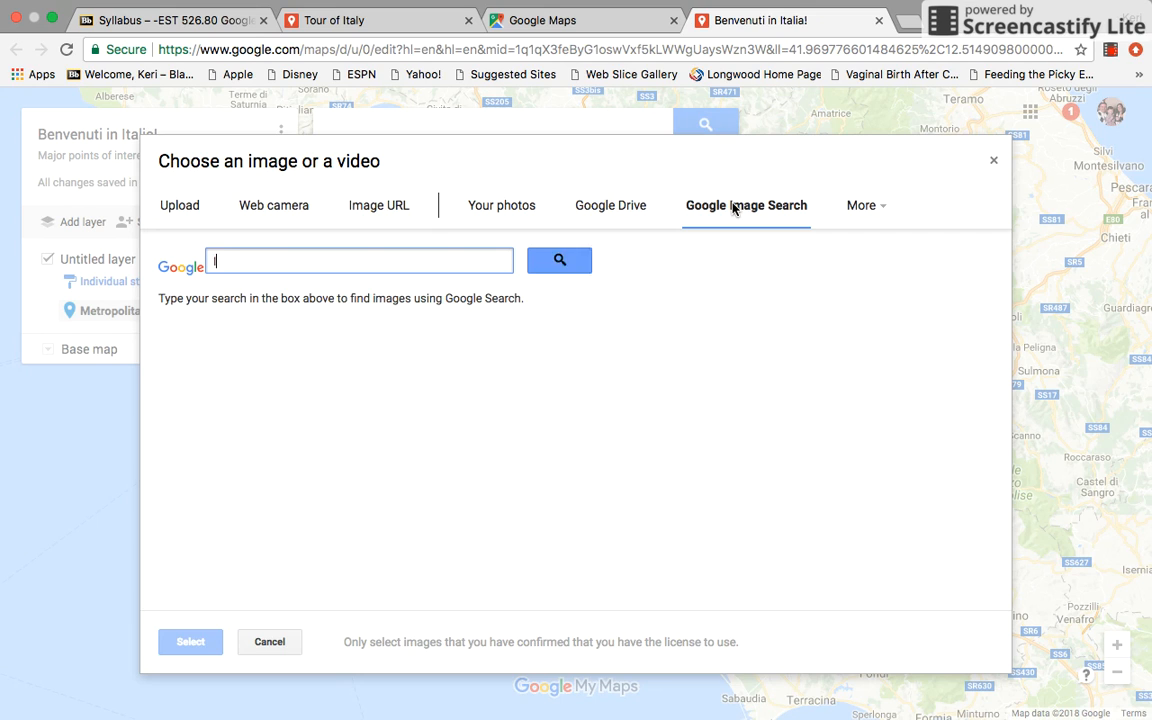
key(BackSpace)
key(BackSpace)
key(BackSpace)
key(BackSpace)
text(ose)
key(BackSpace)
text(seo)
key(Return)
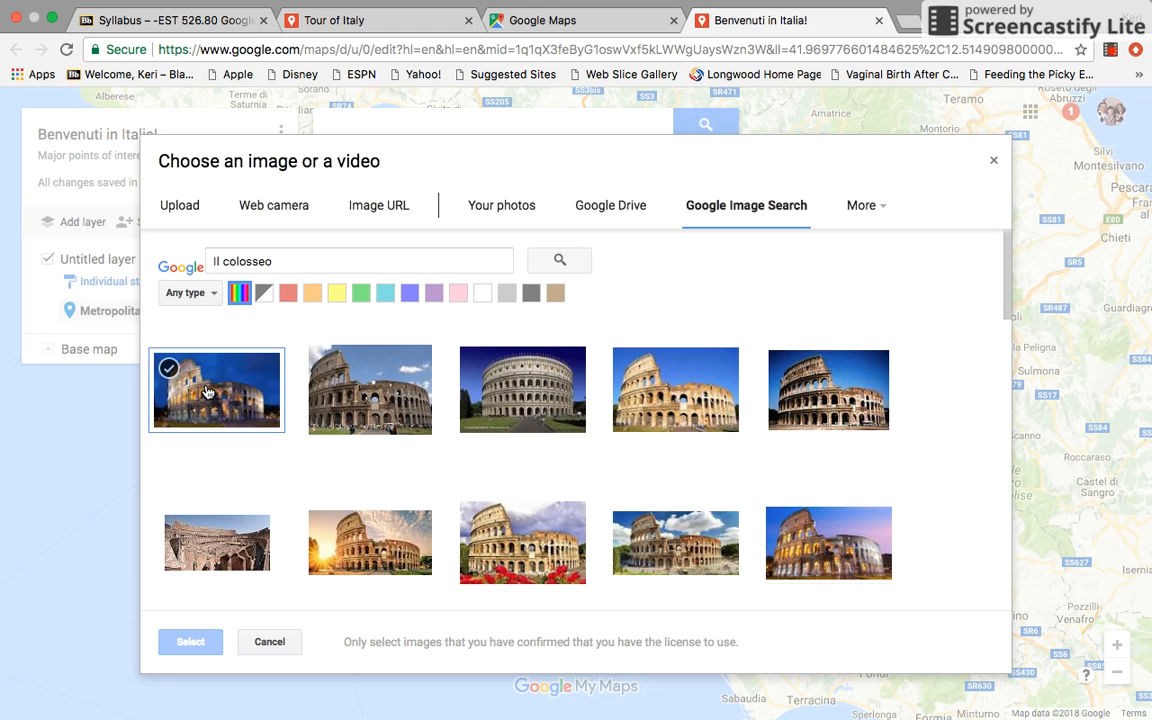
Attach the first image result, the Colosseum lit up at night, to the Metropolitan City of Rome place and save it
click(207, 391)
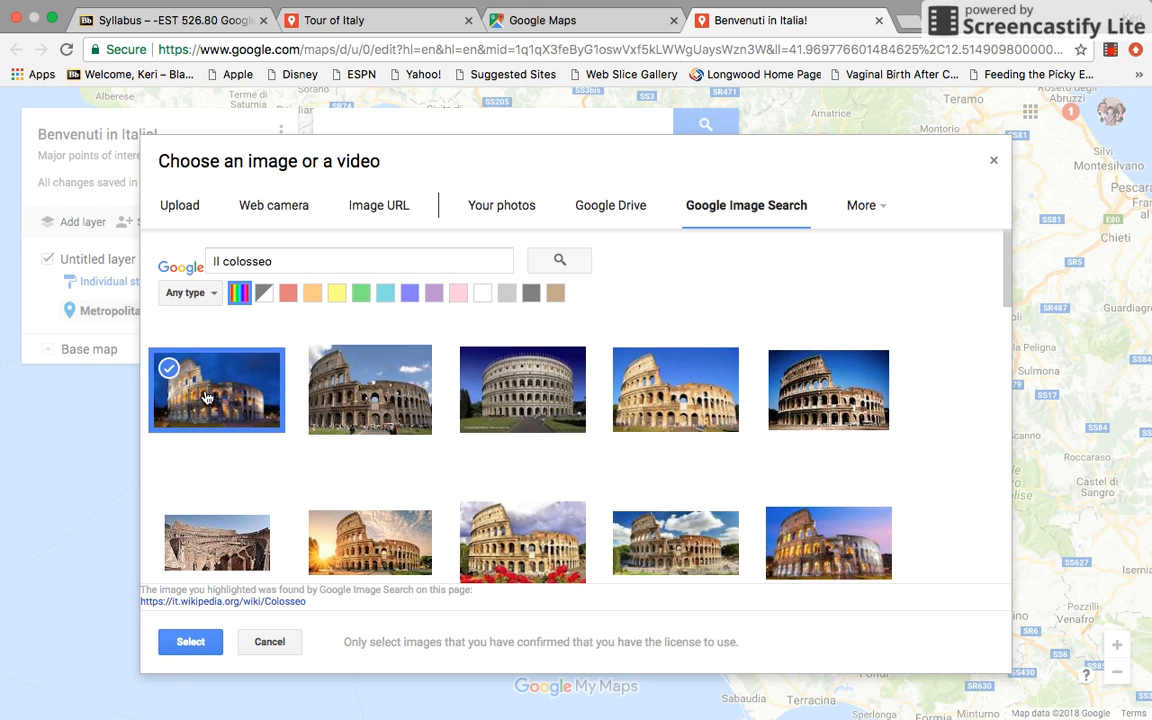
click(188, 642)
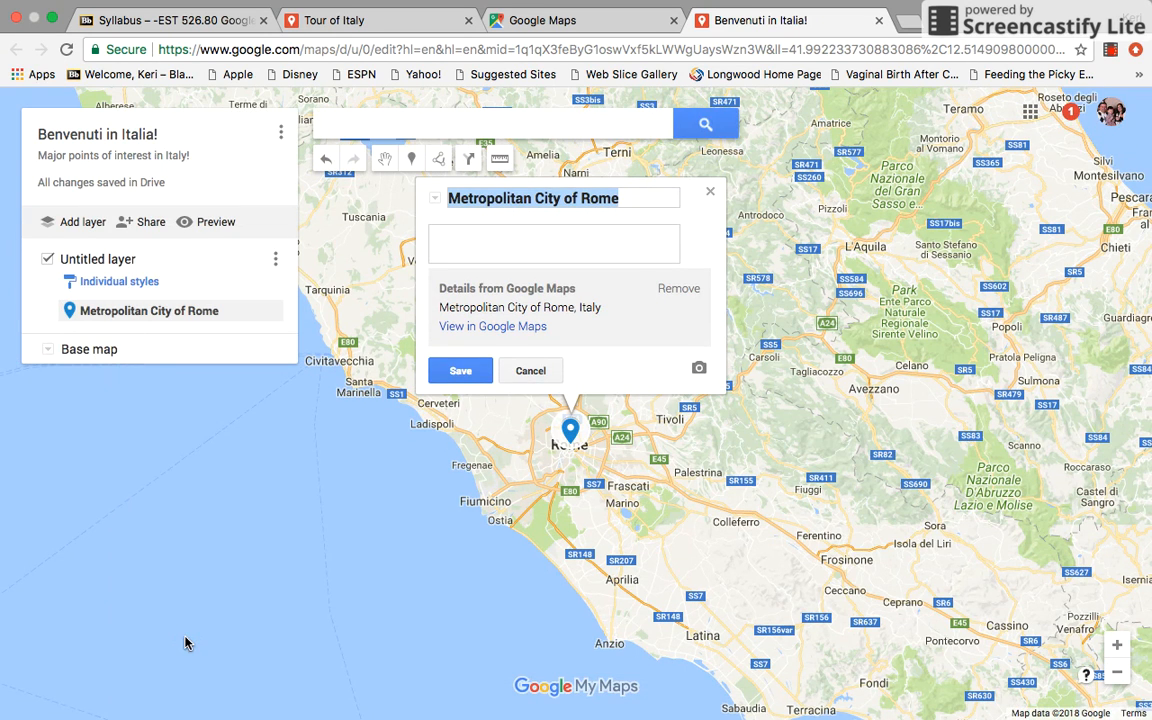
click(460, 372)
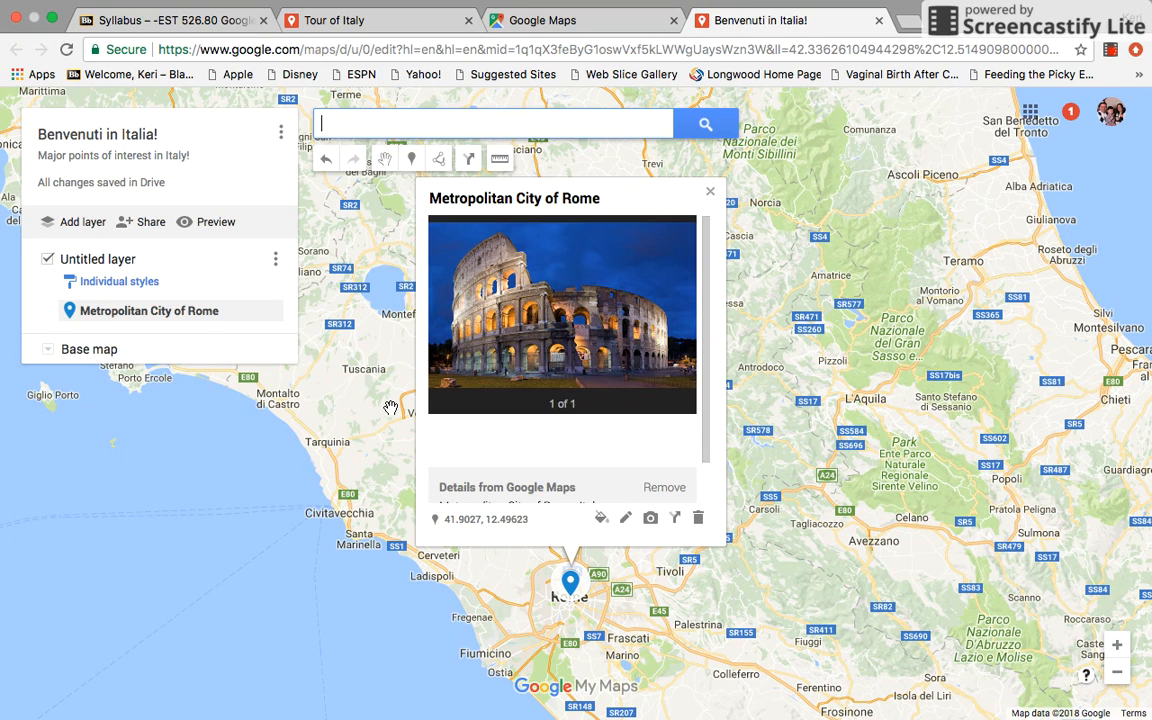
Find Siena, Italy, and add it as a place to the untitled layer
text(Siena Itla)
key(BackSpace)
key(BackSpace)
text(aly)
key(Return)
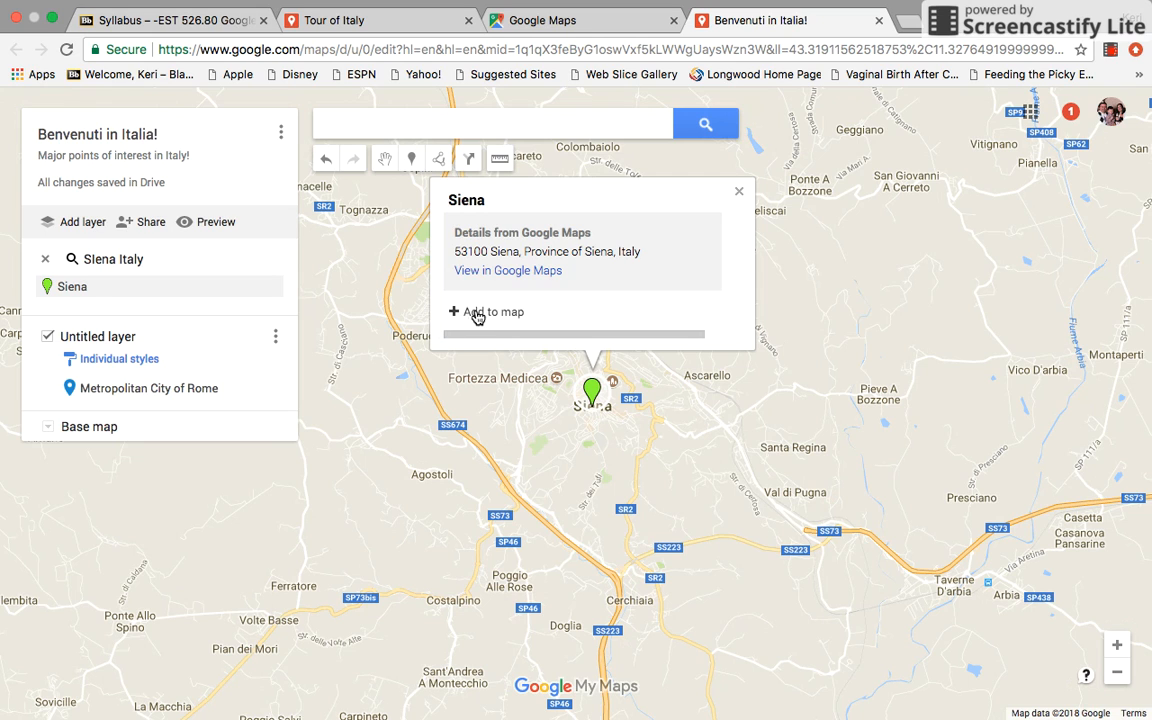
click(477, 313)
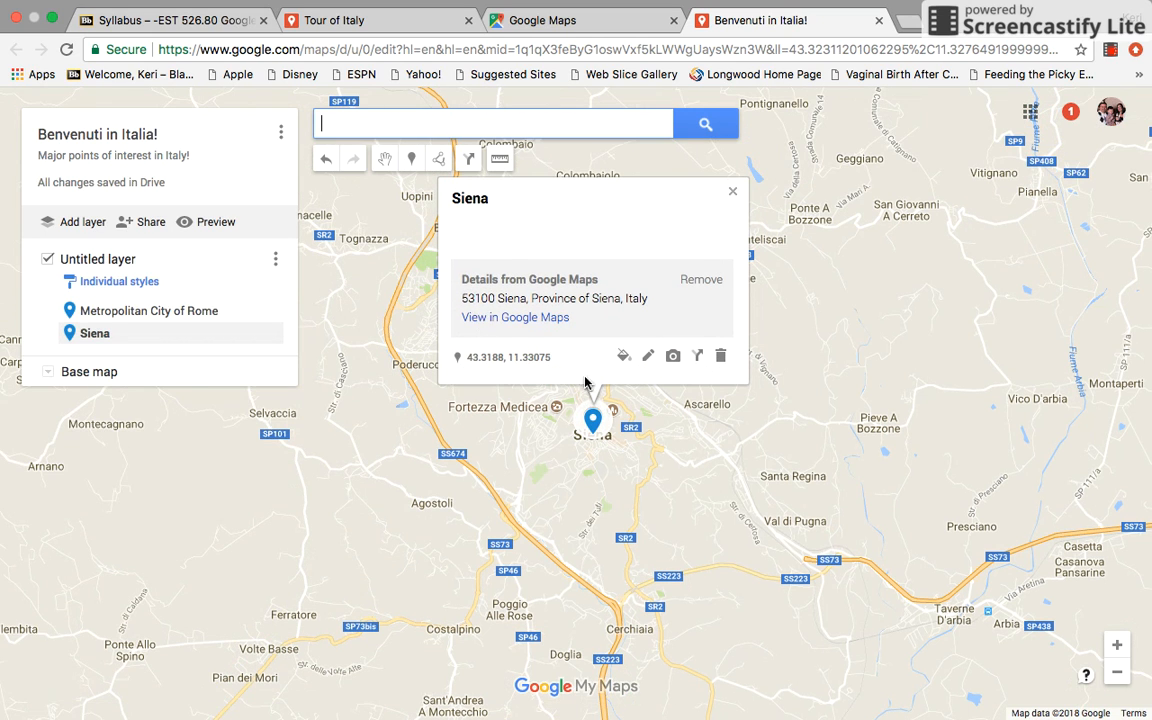
Search Google Images for "Siena" to find a picture for the Siena place, replacing the previous image query
click(665, 356)
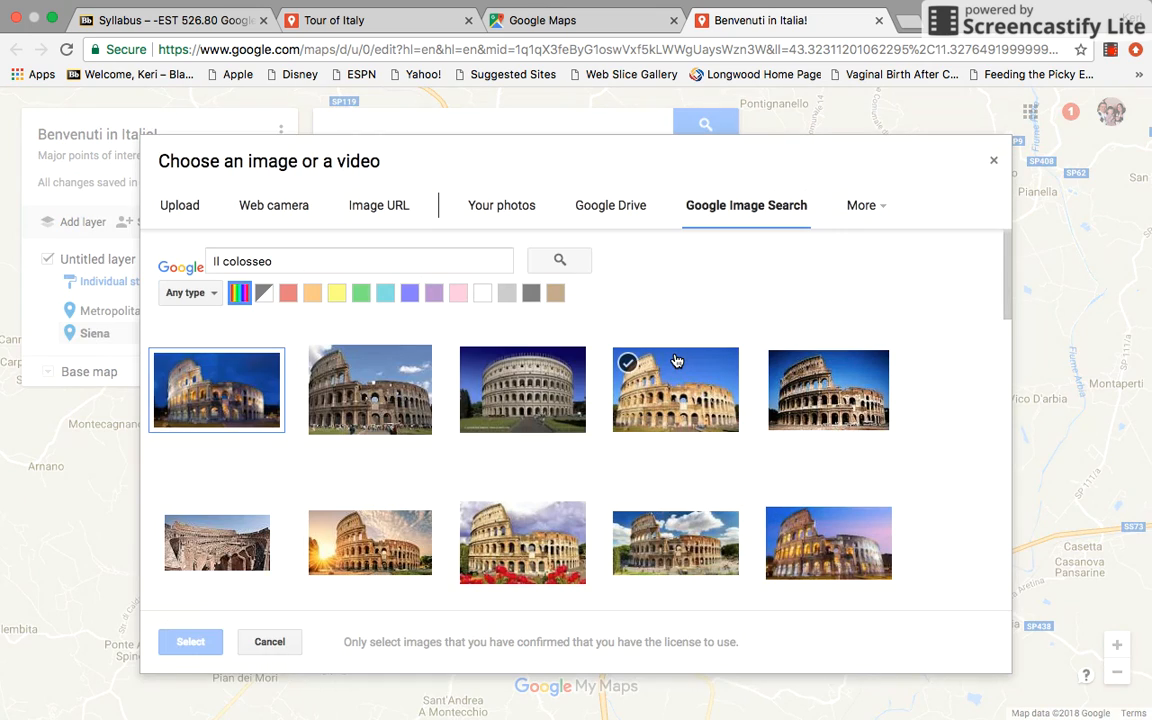
click(330, 261)
key(BackSpace)
key(BackSpace)
key(BackSpace)
key(BackSpace)
key(BackSpace)
key(BackSpace)
key(BackSpace)
key(BackSpace)
key(BackSpace)
key(BackSpace)
key(BackSpace)
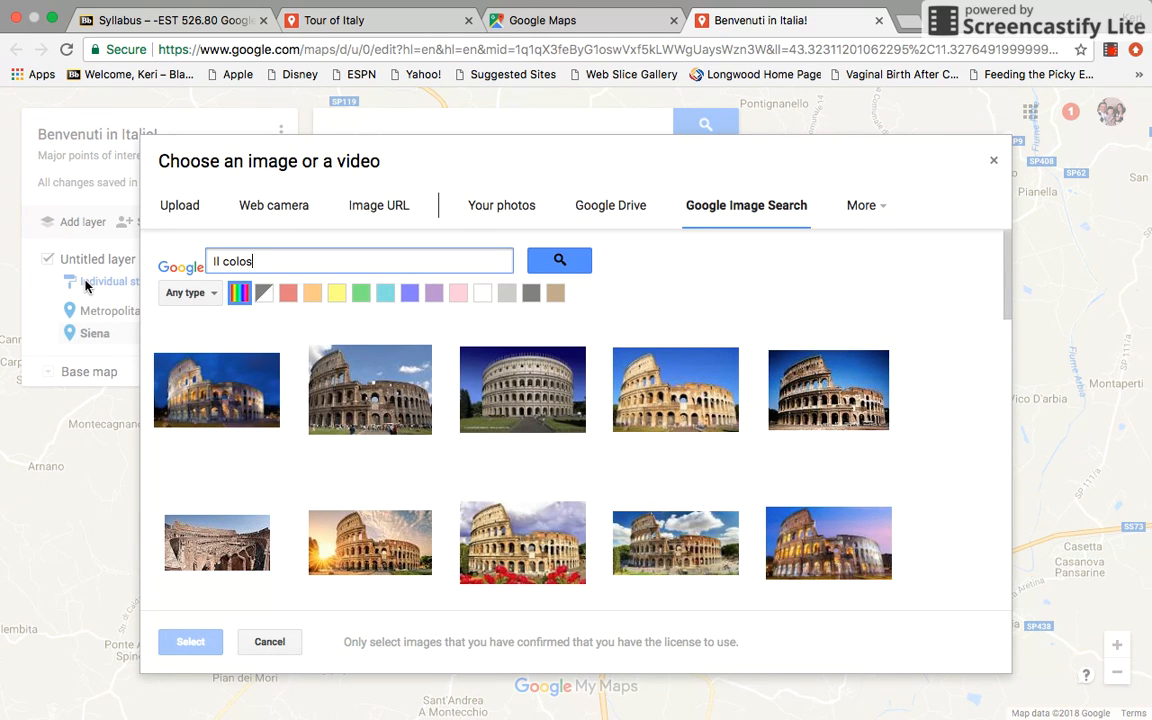
text(Siena)
key(Return)
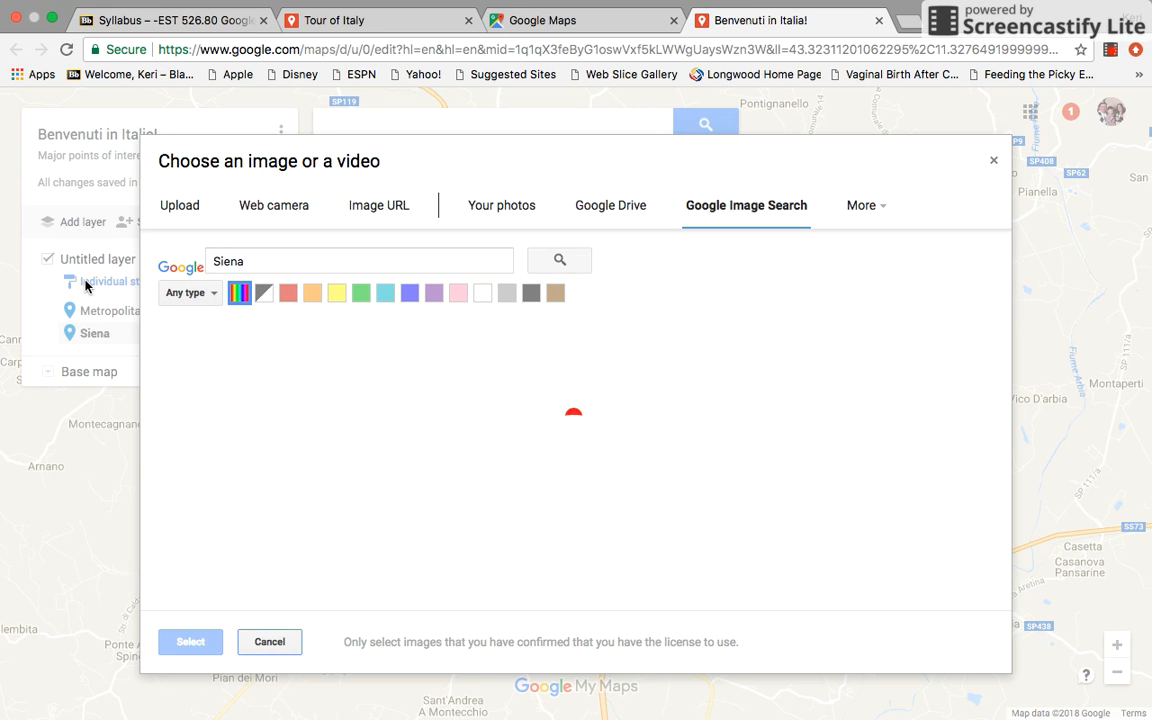
Attach the first image result, the city view with the tall tower, to the Siena place and save it
click(199, 424)
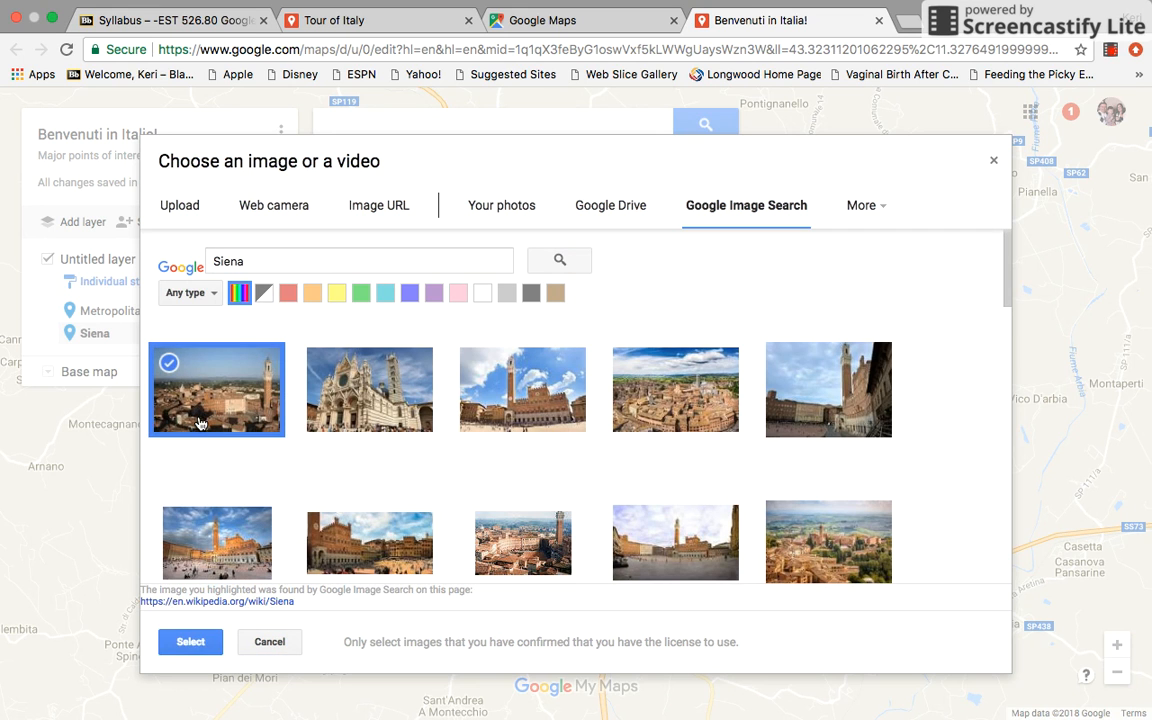
click(182, 642)
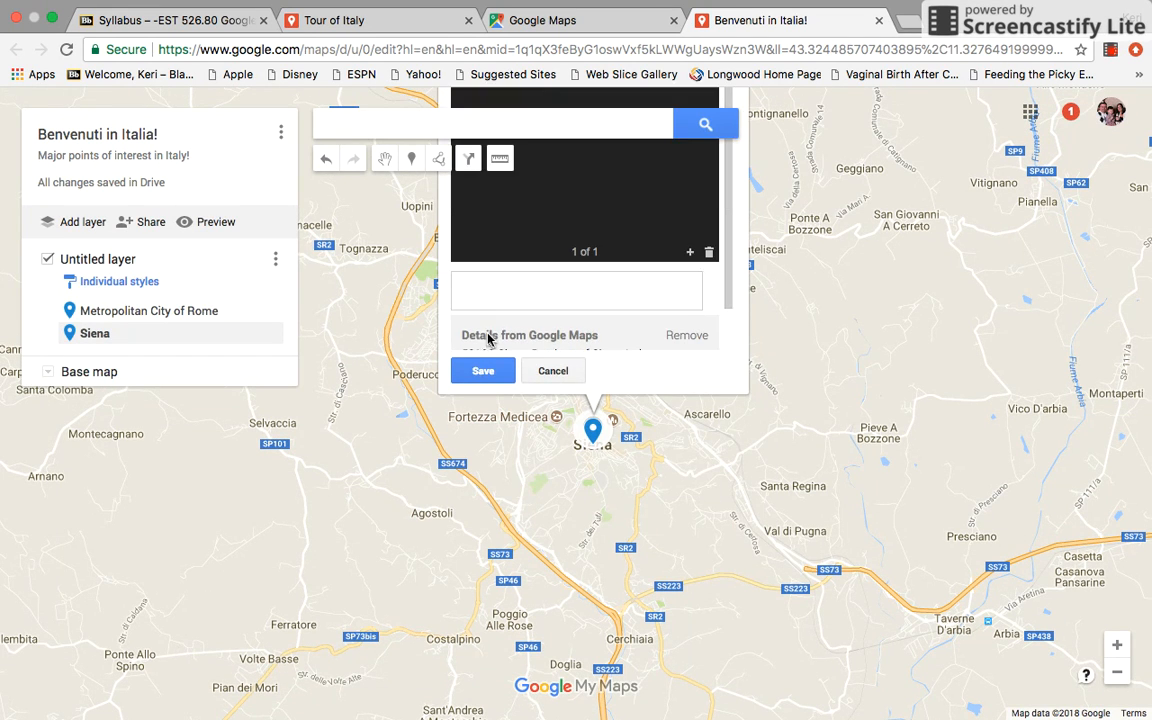
click(482, 372)
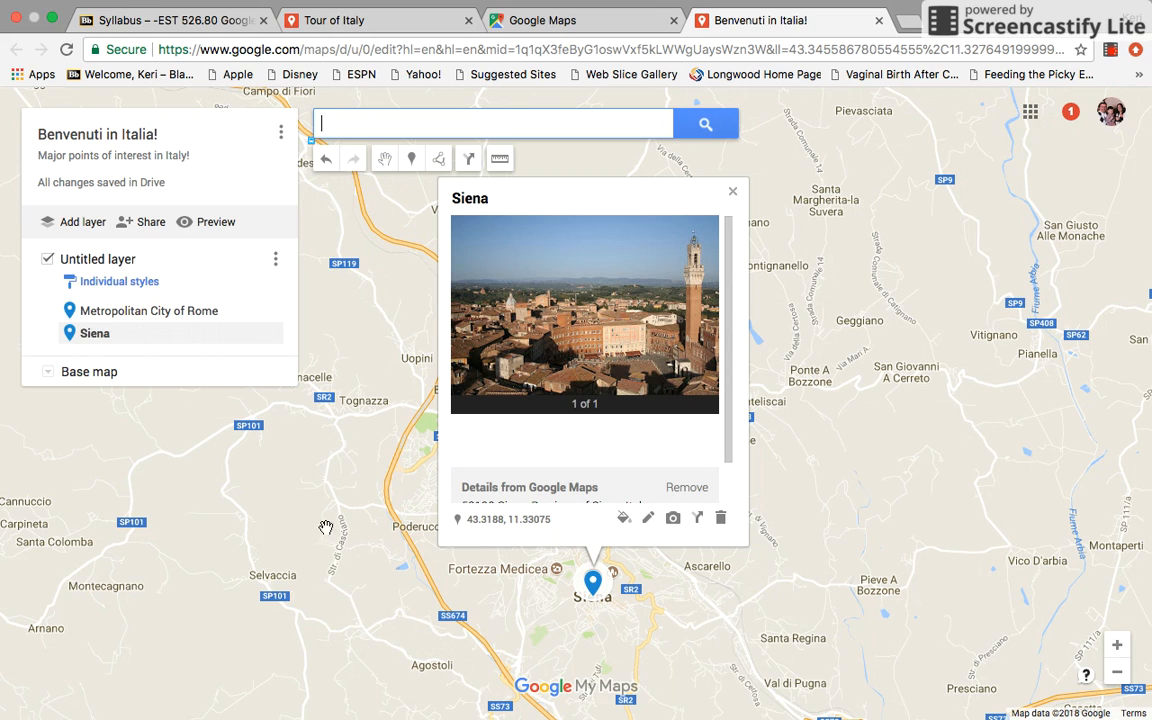
click(1111, 51)
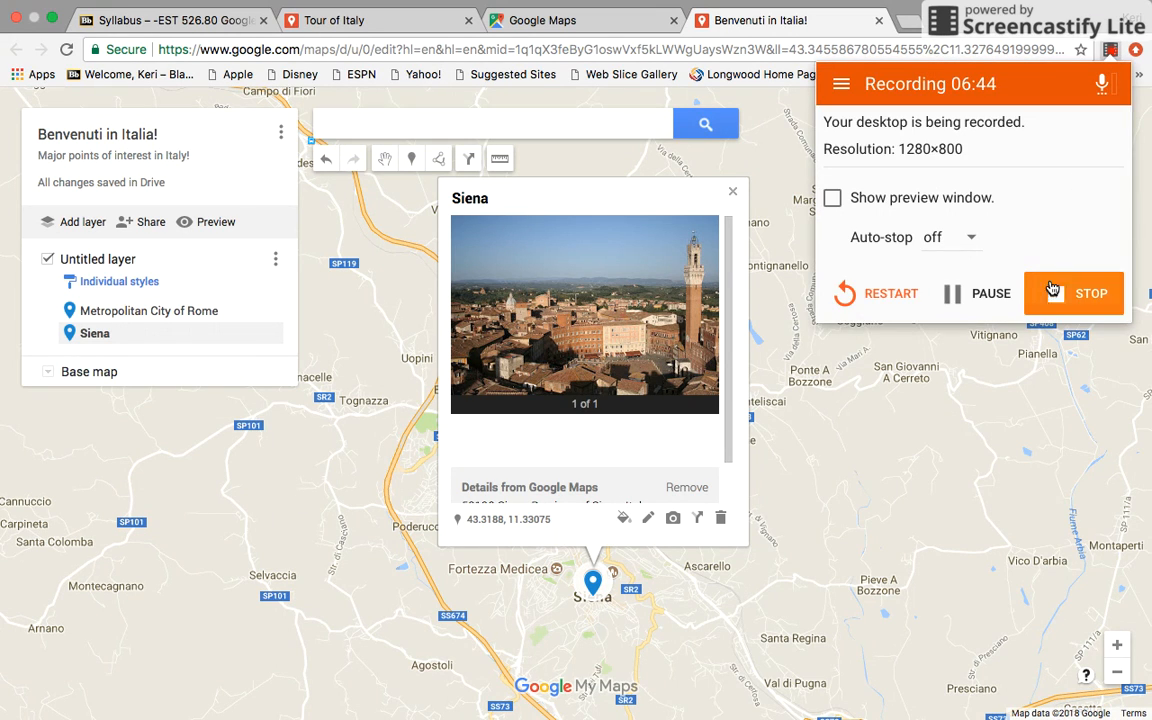